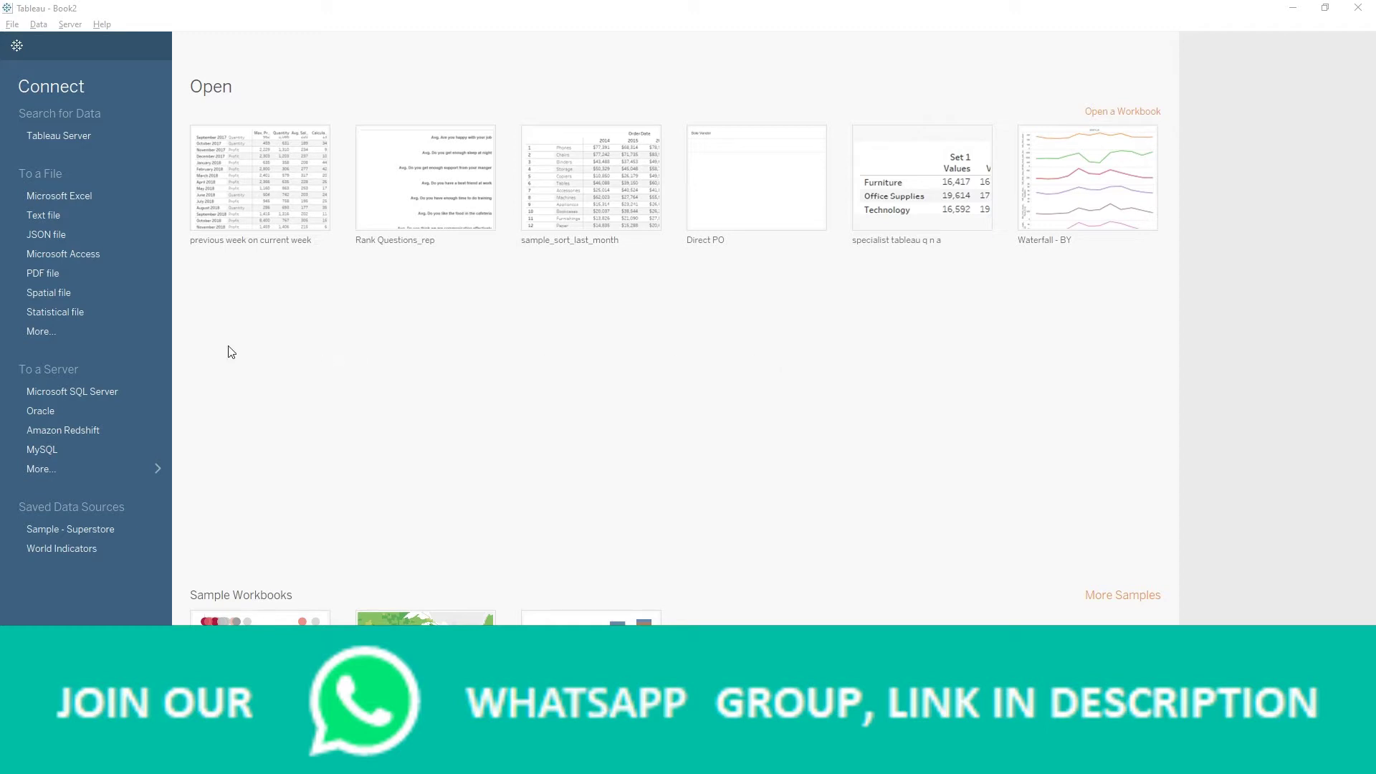
Step: Connect to MySQL server localhost on port 3306 and sign in with the account password
click(72, 456)
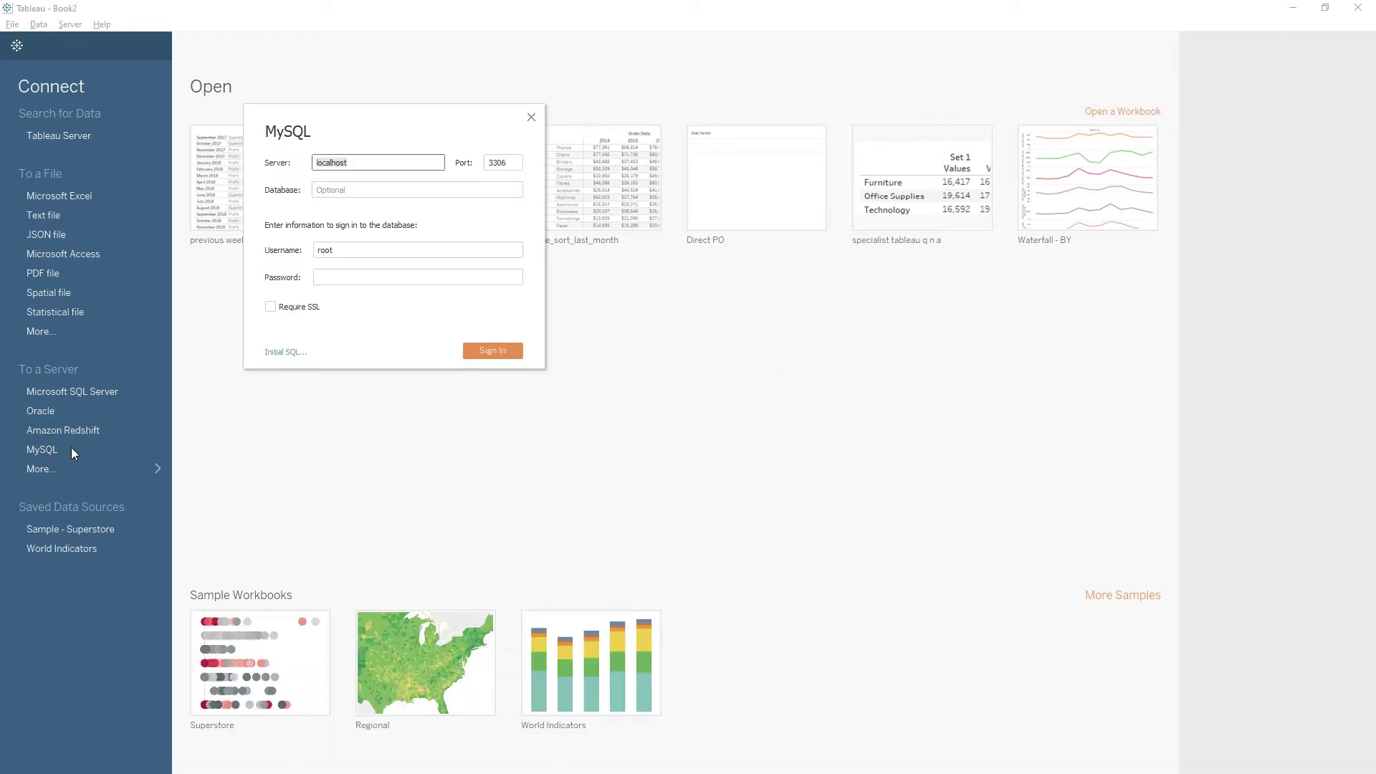
click(370, 163)
drag(369, 163, 313, 163)
drag(519, 163, 488, 164)
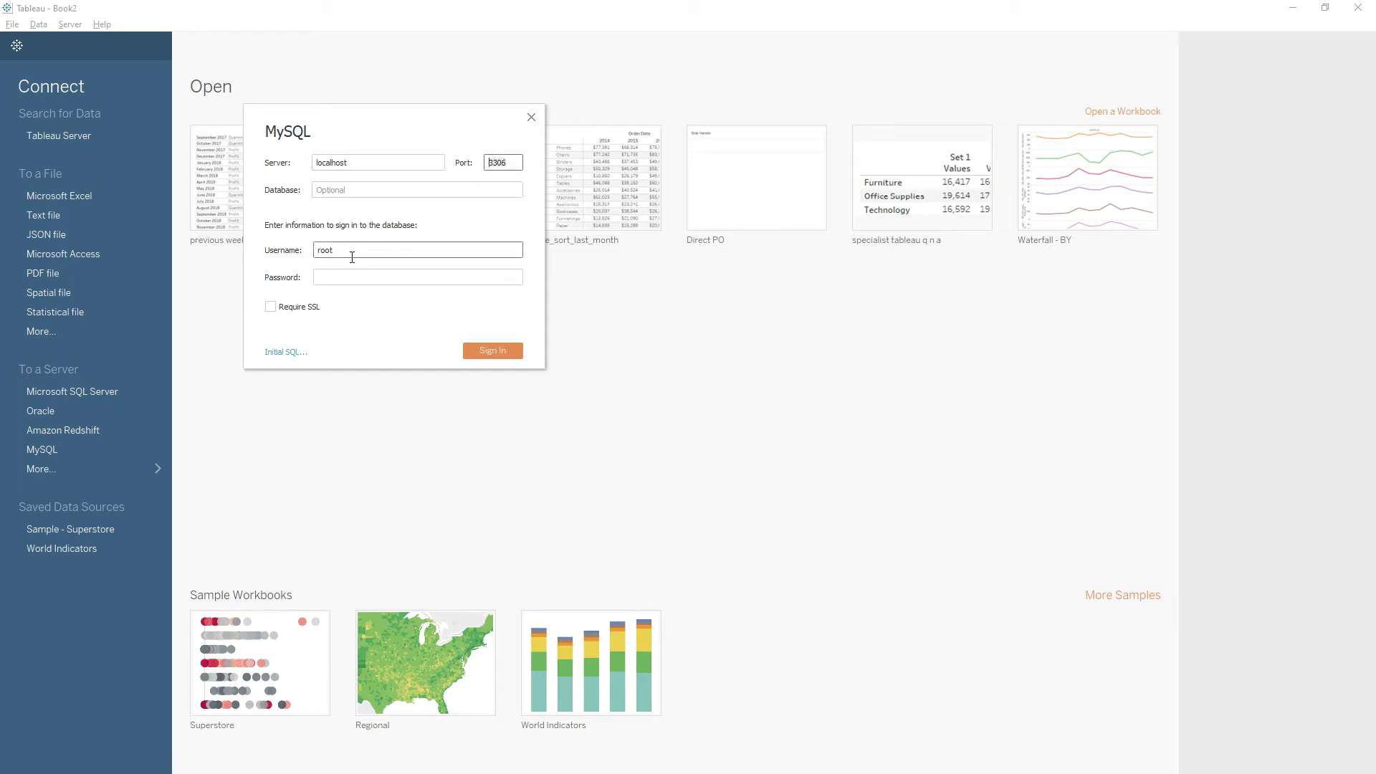
click(359, 281)
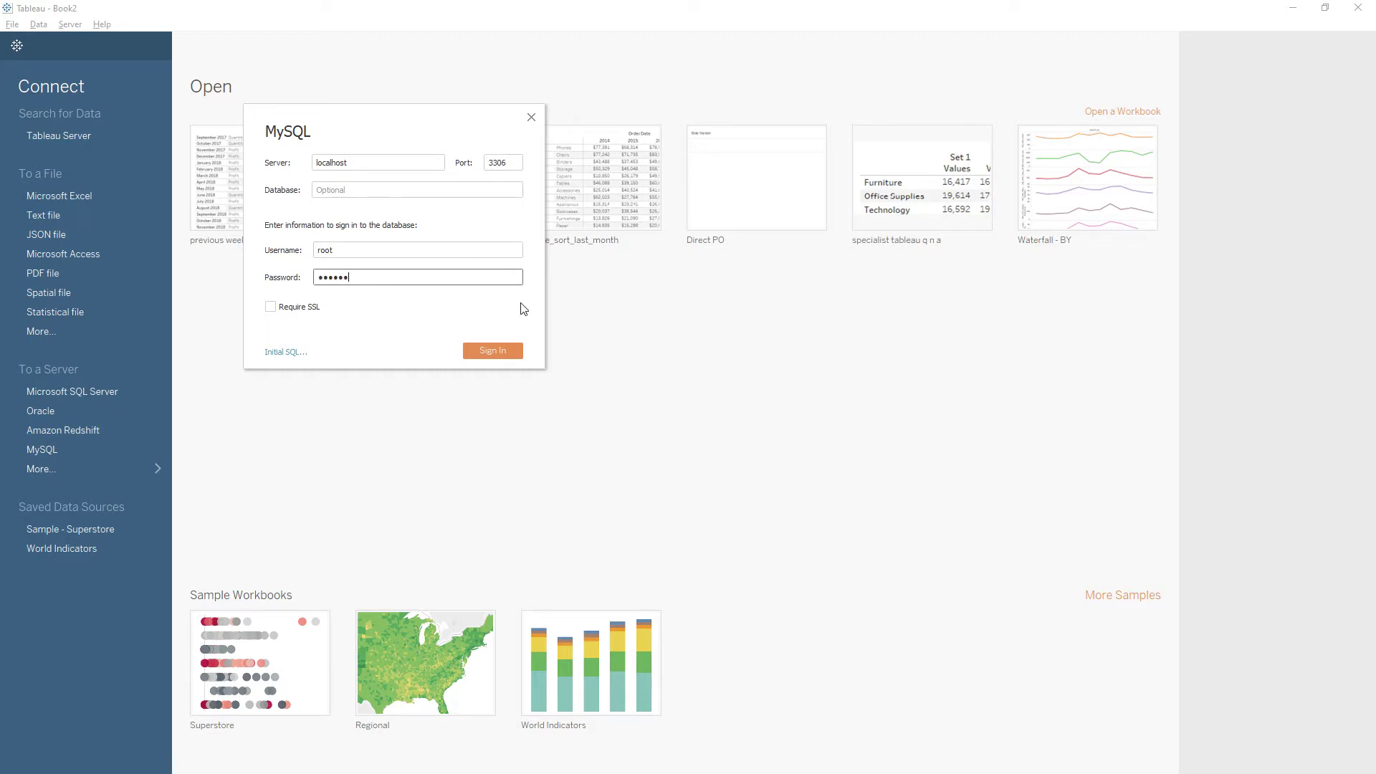
click(500, 350)
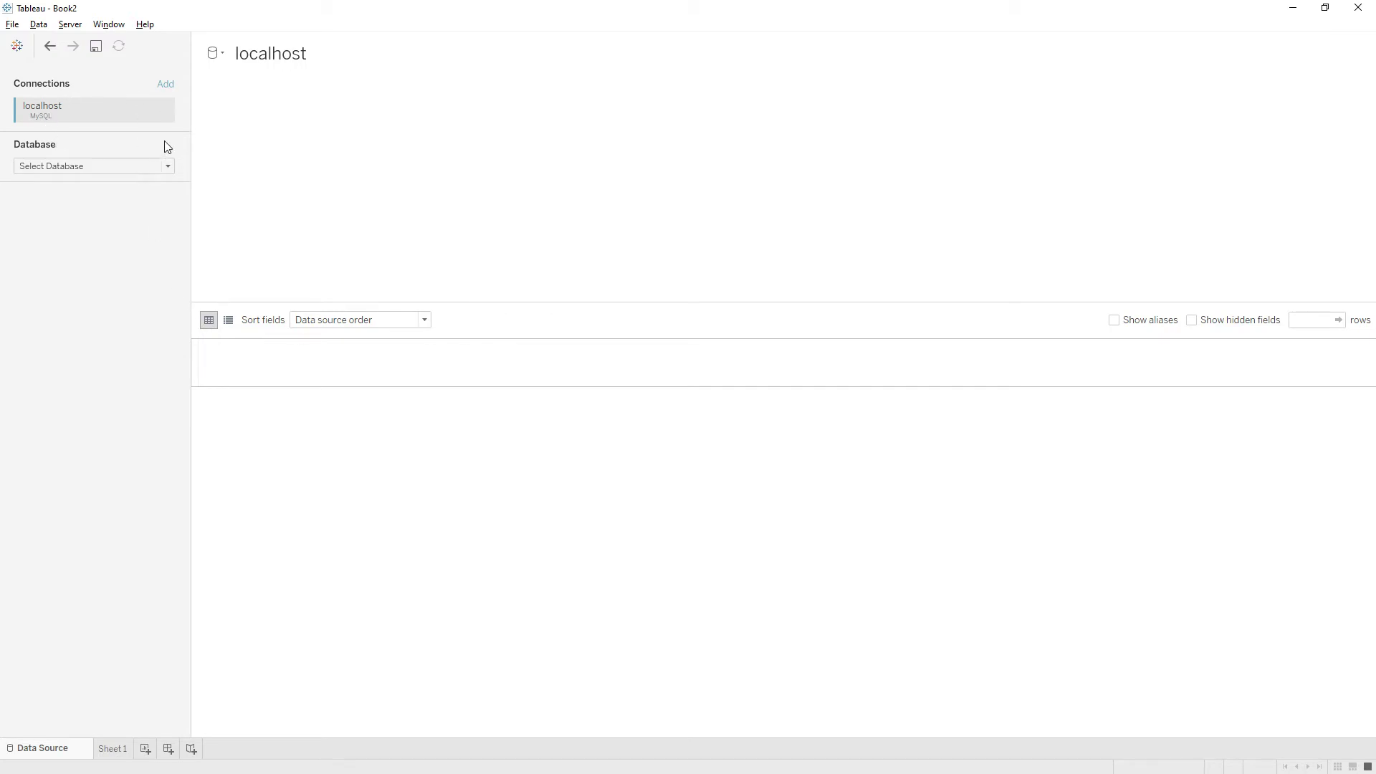
Step: Choose sqlguystore from the Select Database dropdown
click(86, 166)
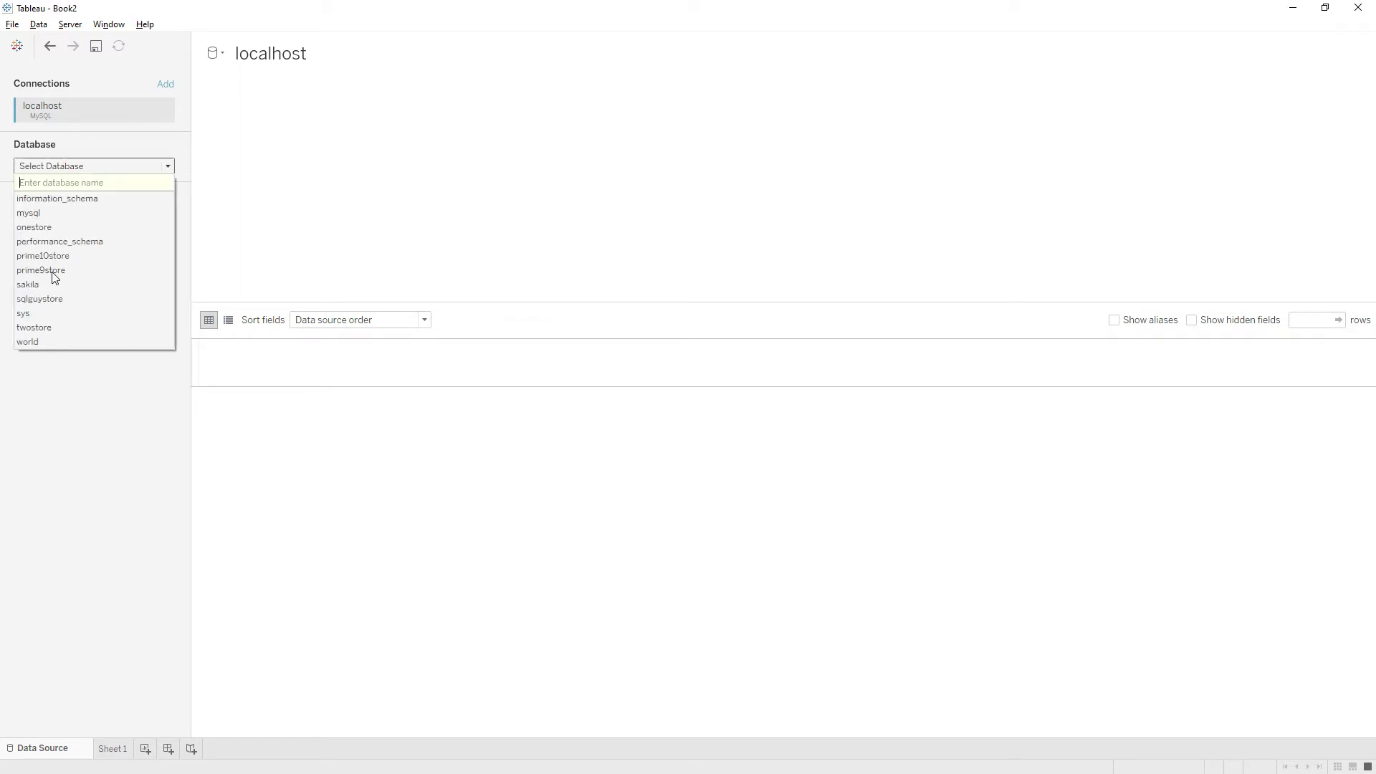
click(43, 299)
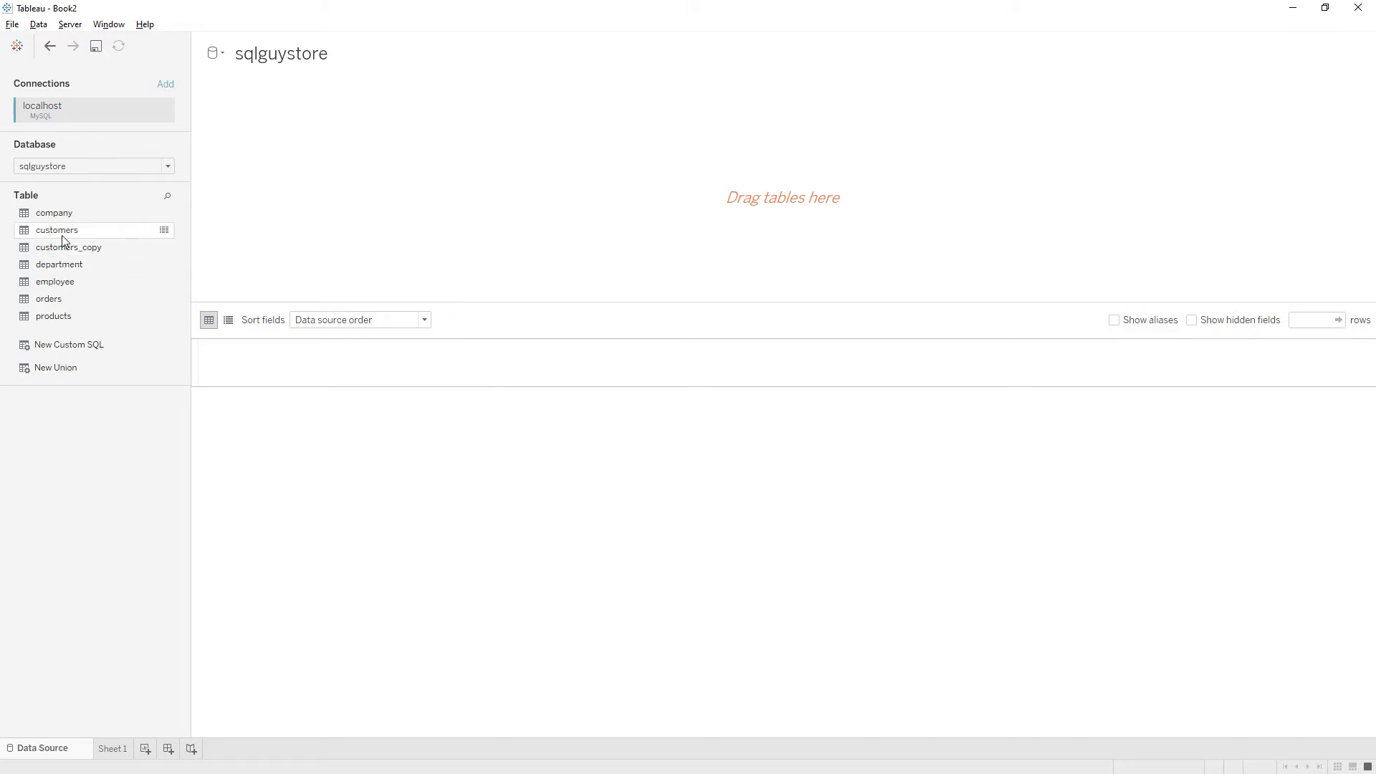
Step: Drag customers and orders onto the canvas and review their cust_id join clause
drag(59, 237, 337, 177)
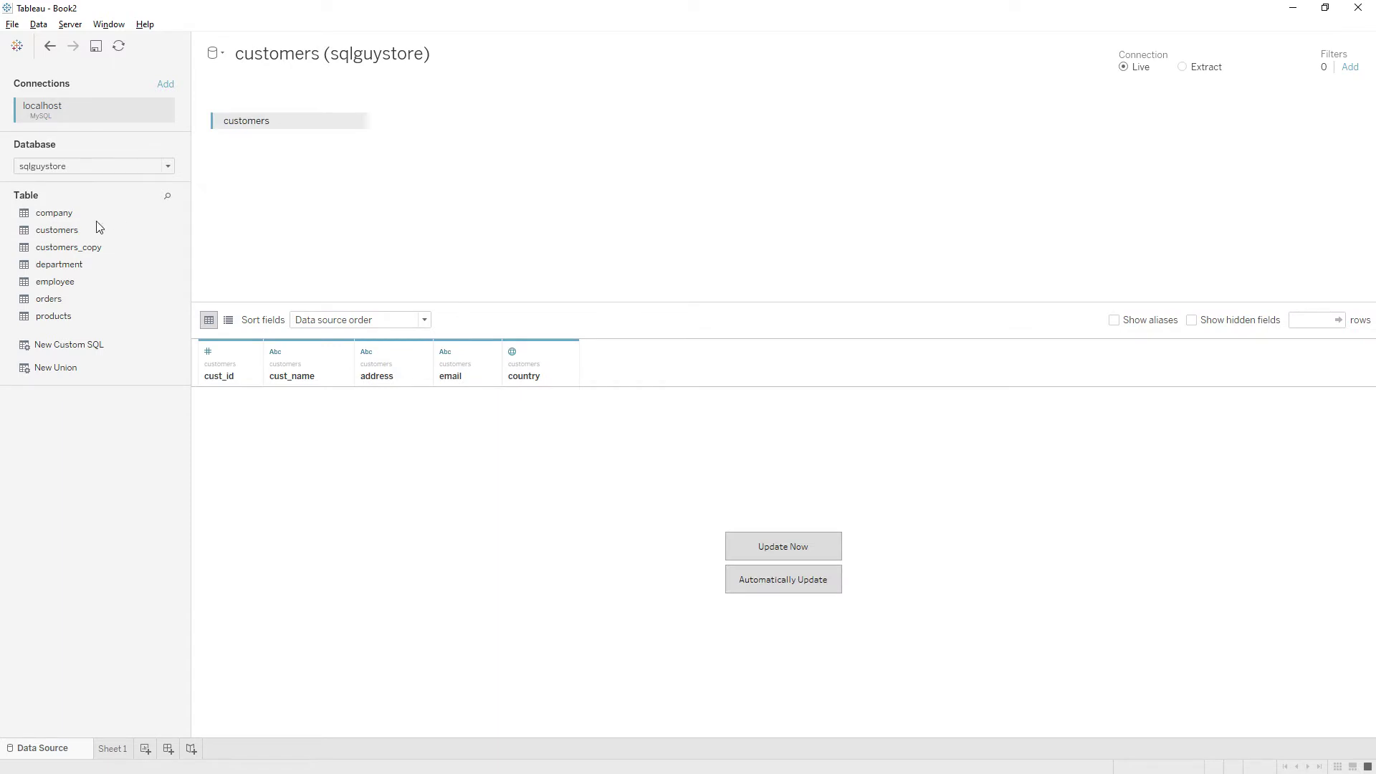
drag(64, 306, 427, 129)
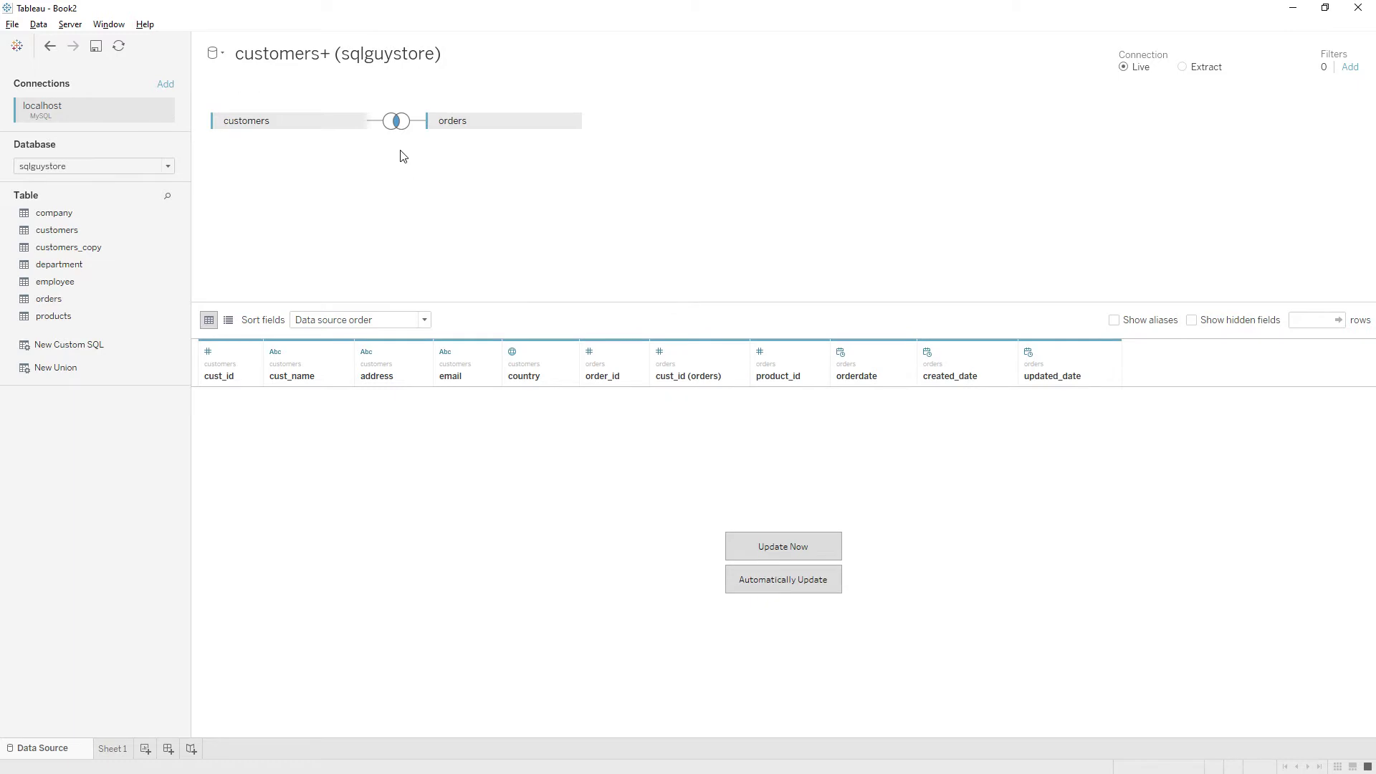
click(399, 123)
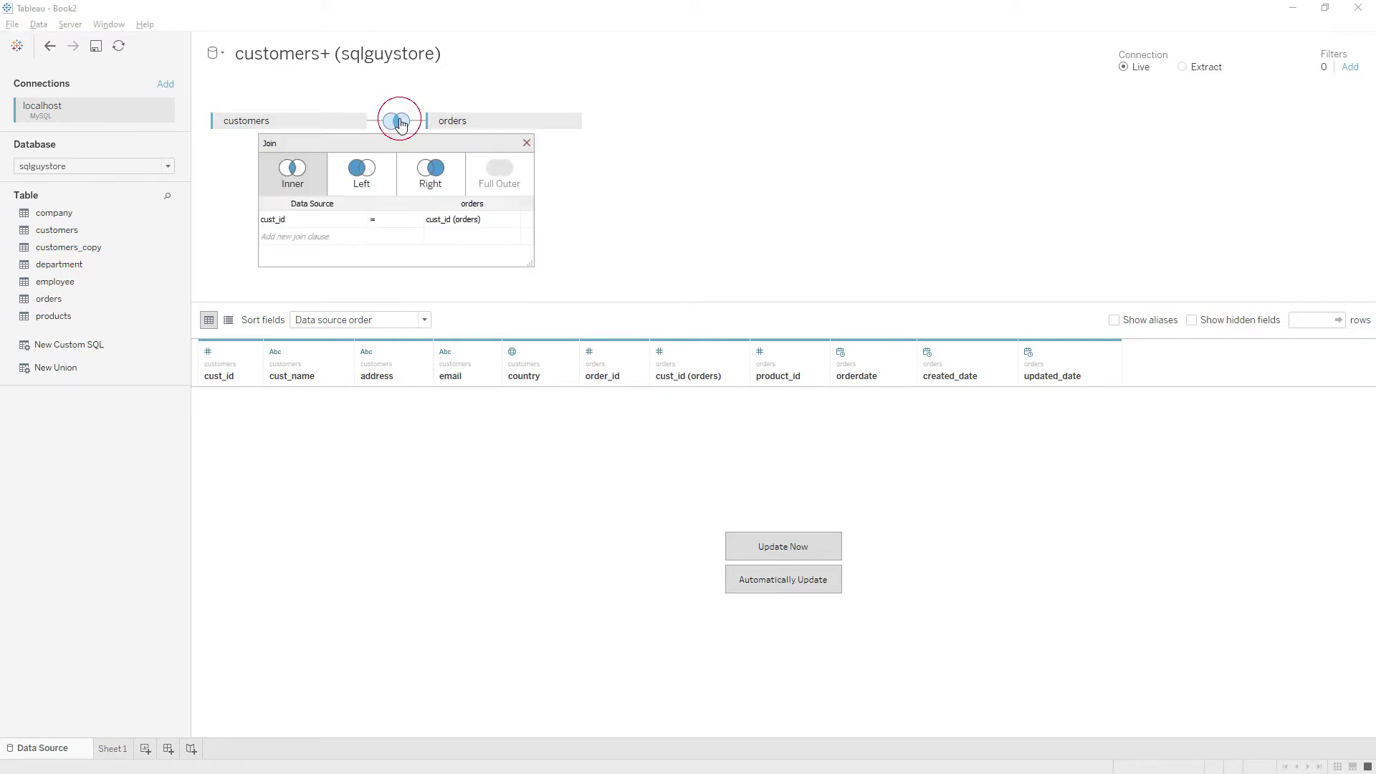
click(361, 223)
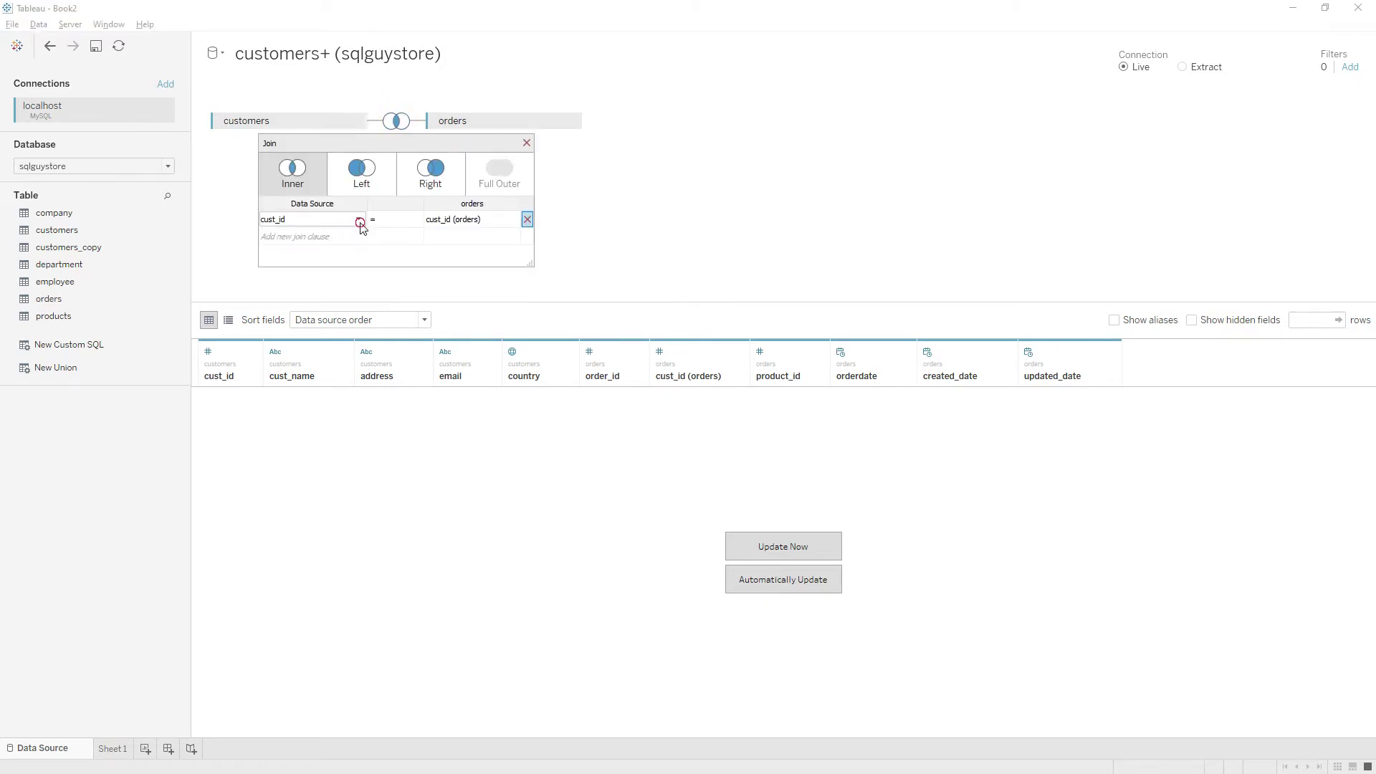
click(499, 222)
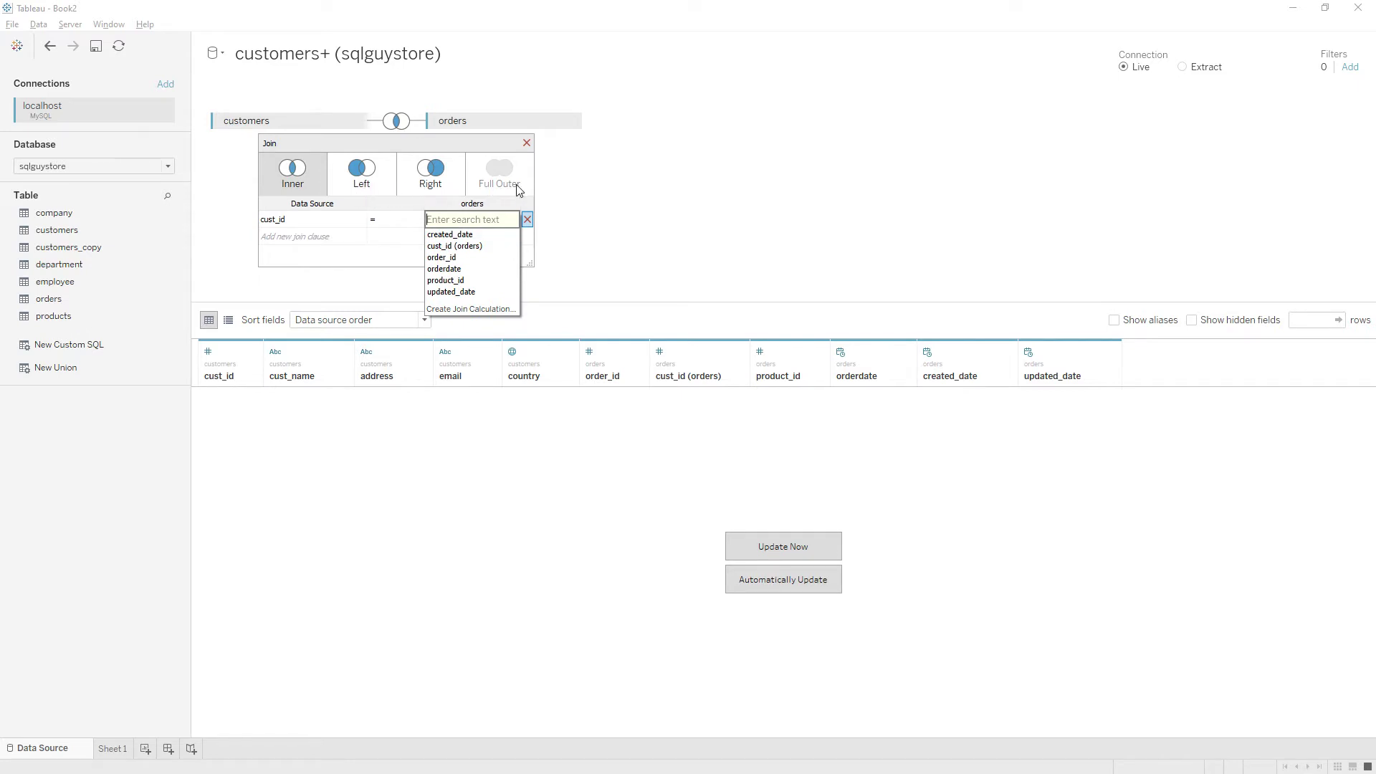
click(527, 144)
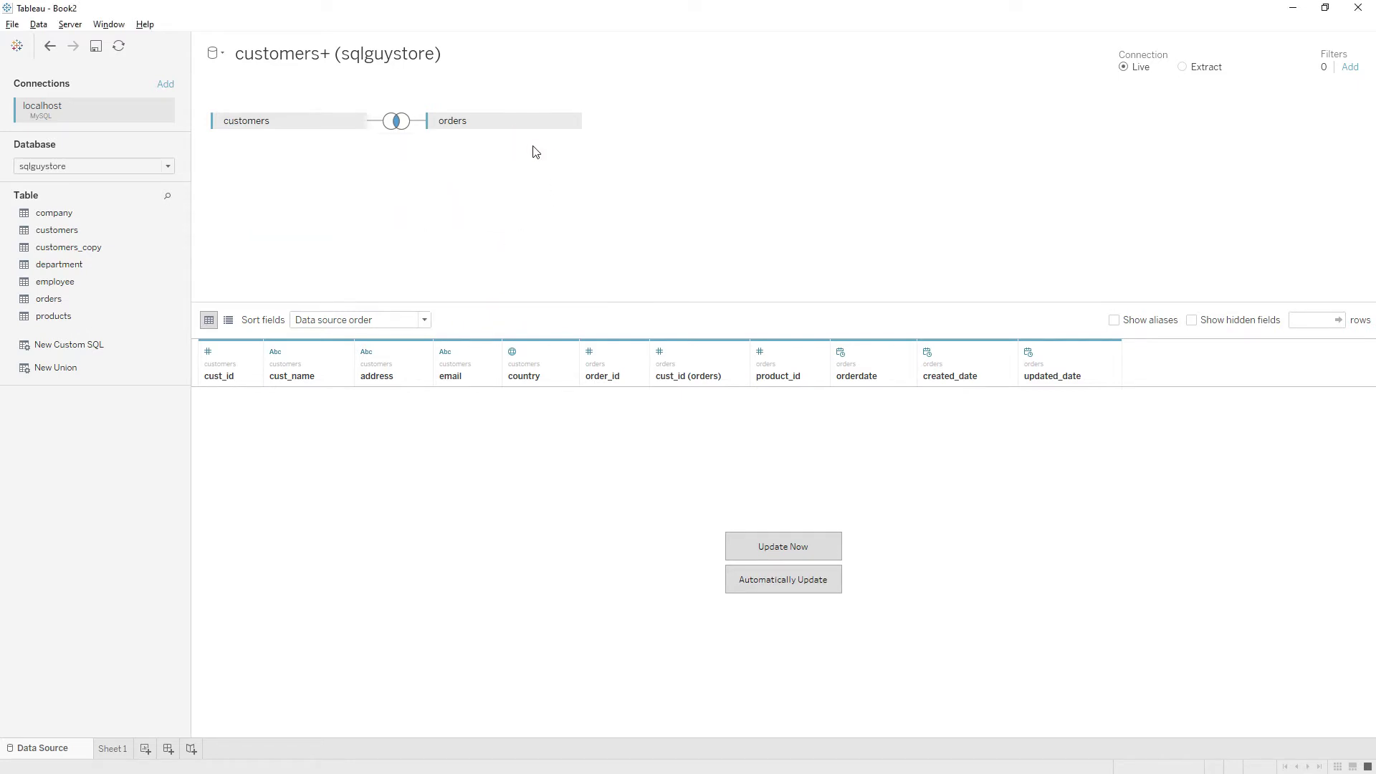
click(560, 165)
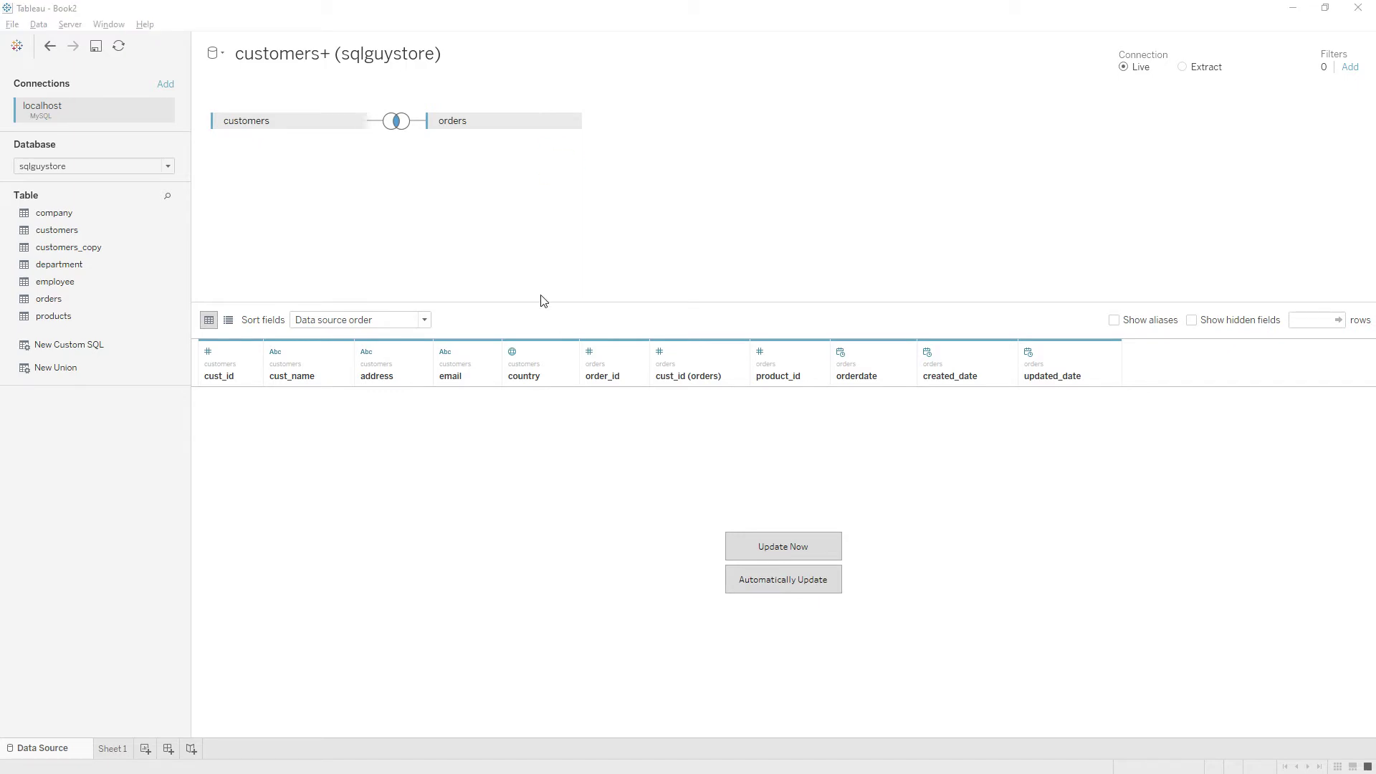
click(38, 25)
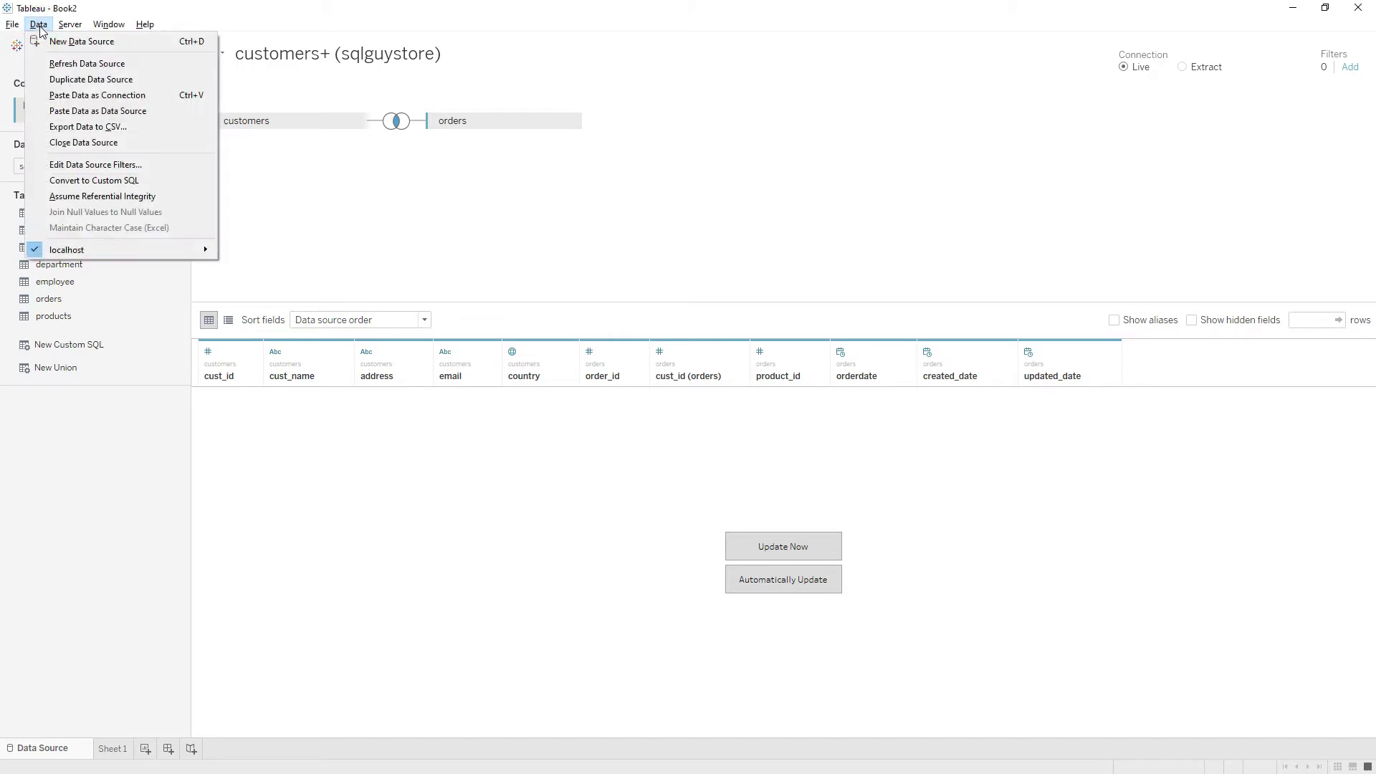
Step: Convert the join to Custom SQL and delete the email and country lines from the query
click(103, 184)
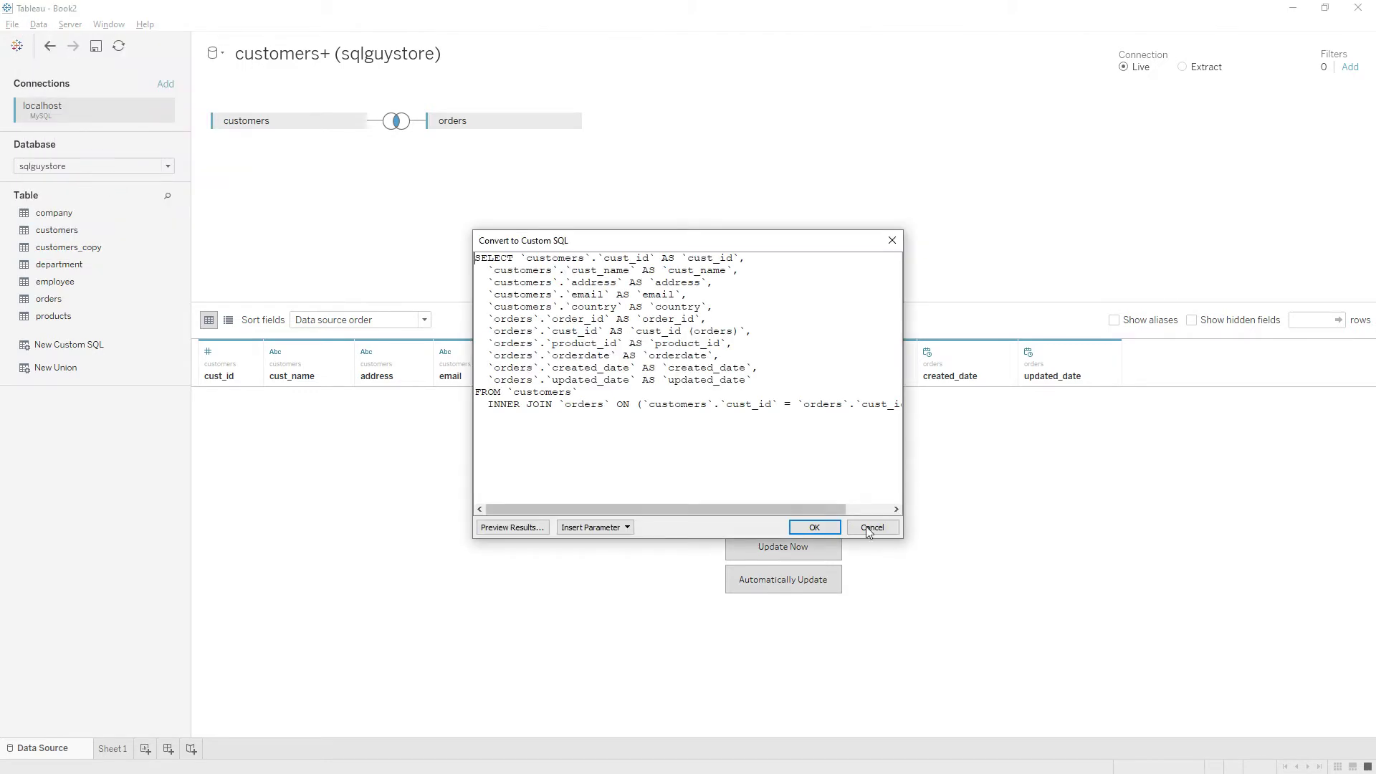
drag(902, 543, 1354, 700)
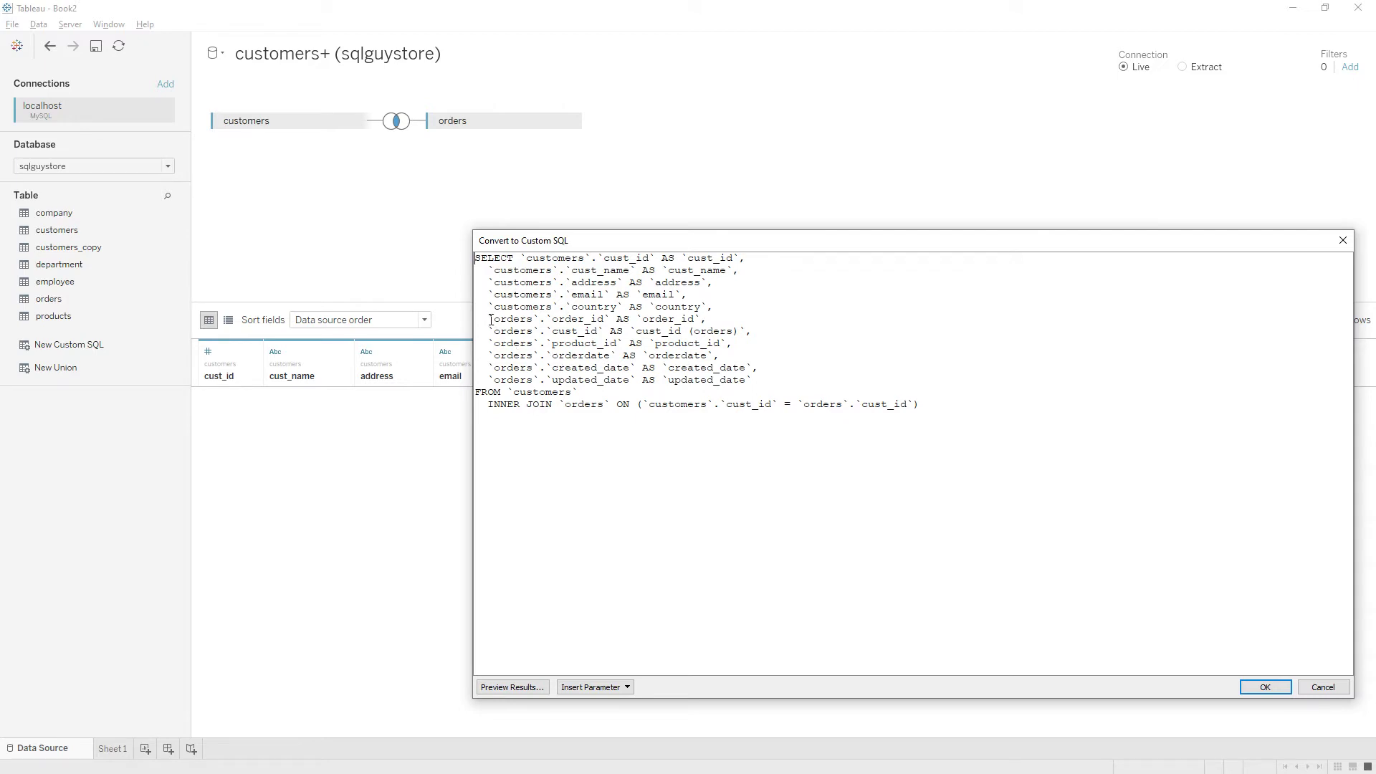
drag(489, 297, 725, 305)
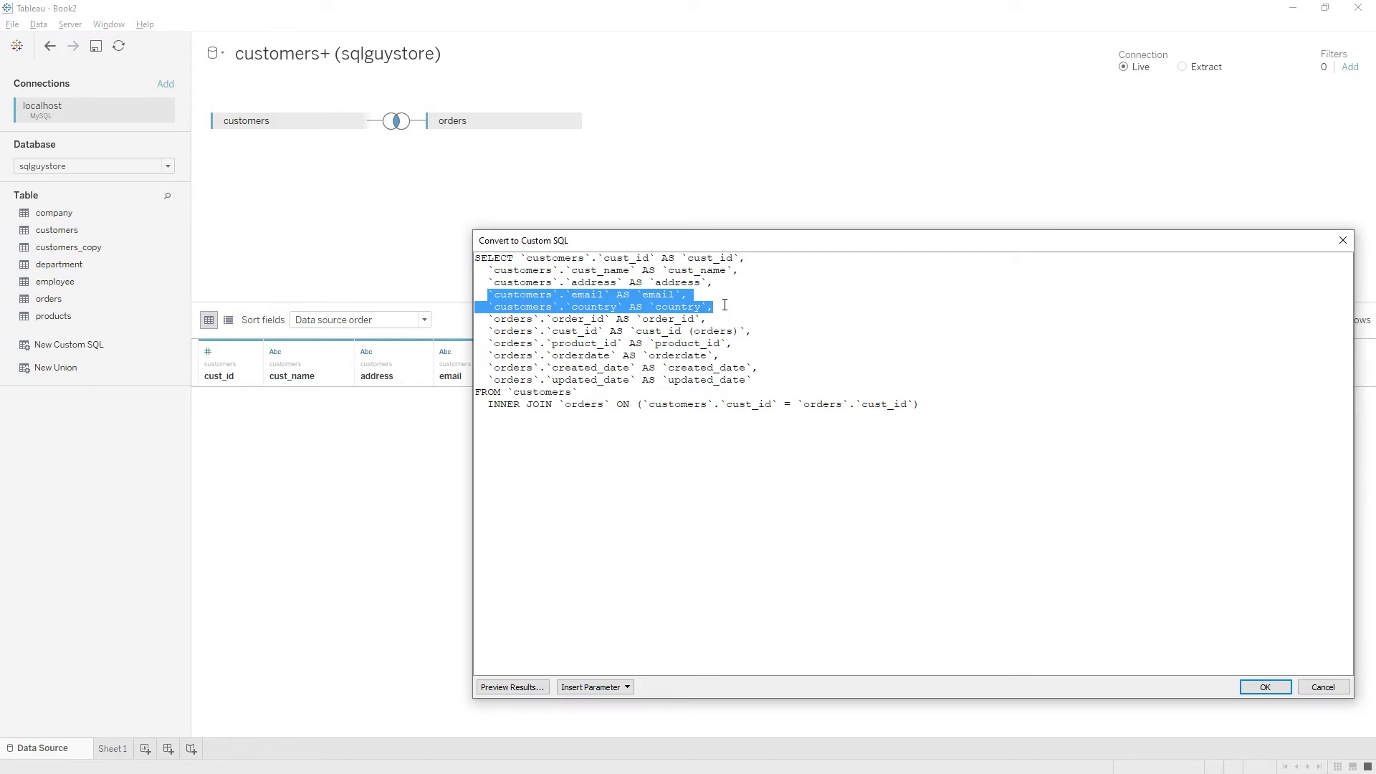
key(Delete)
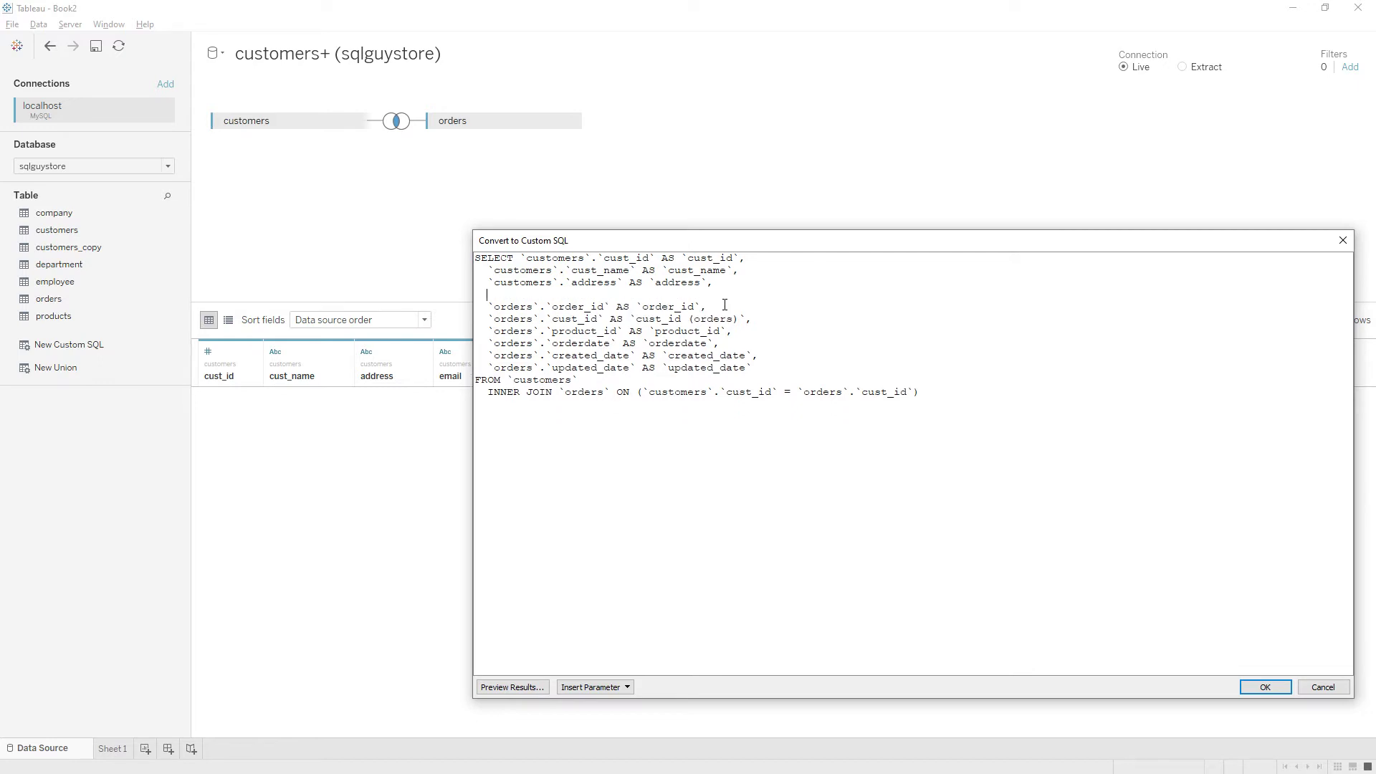
key(Delete)
key(Delete)
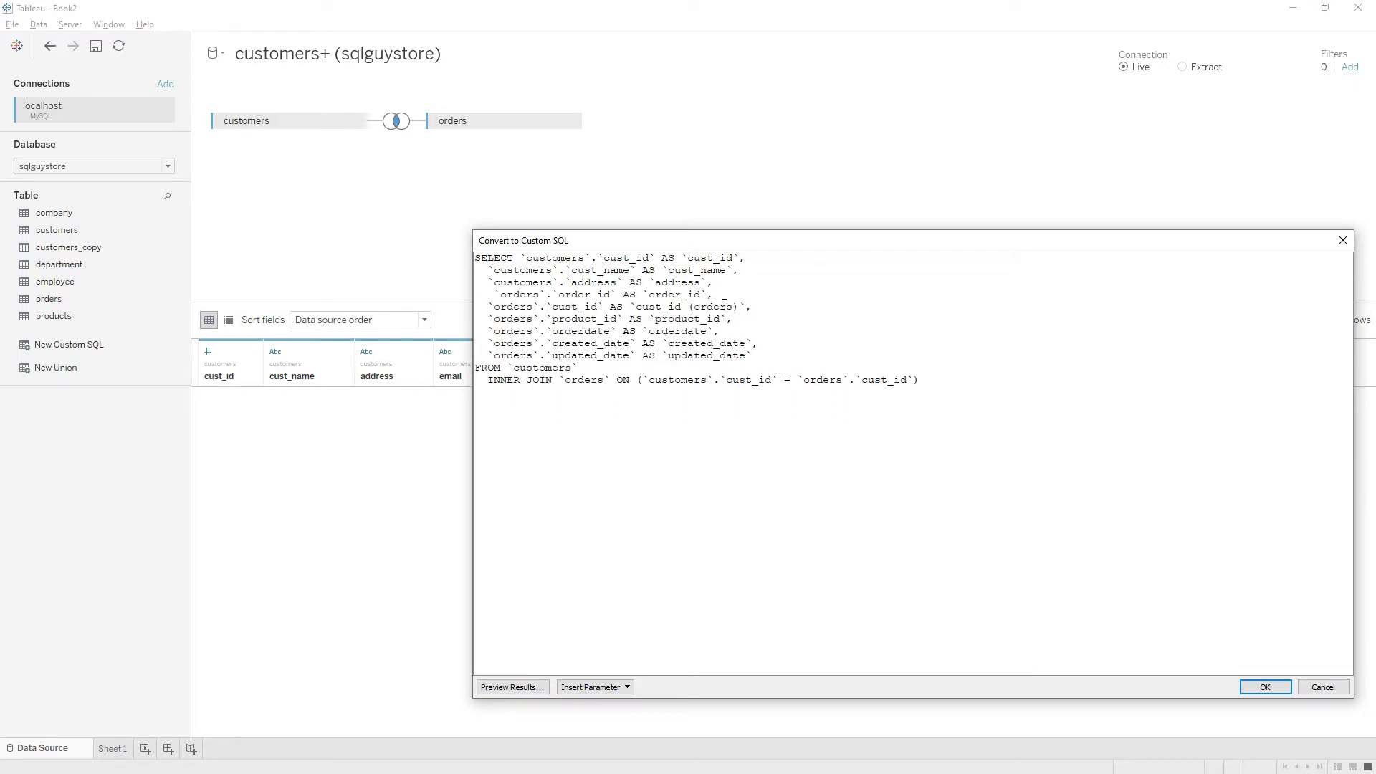
Step: Apply the edited query, preview its rows, then drag it off the canvas
click(1290, 690)
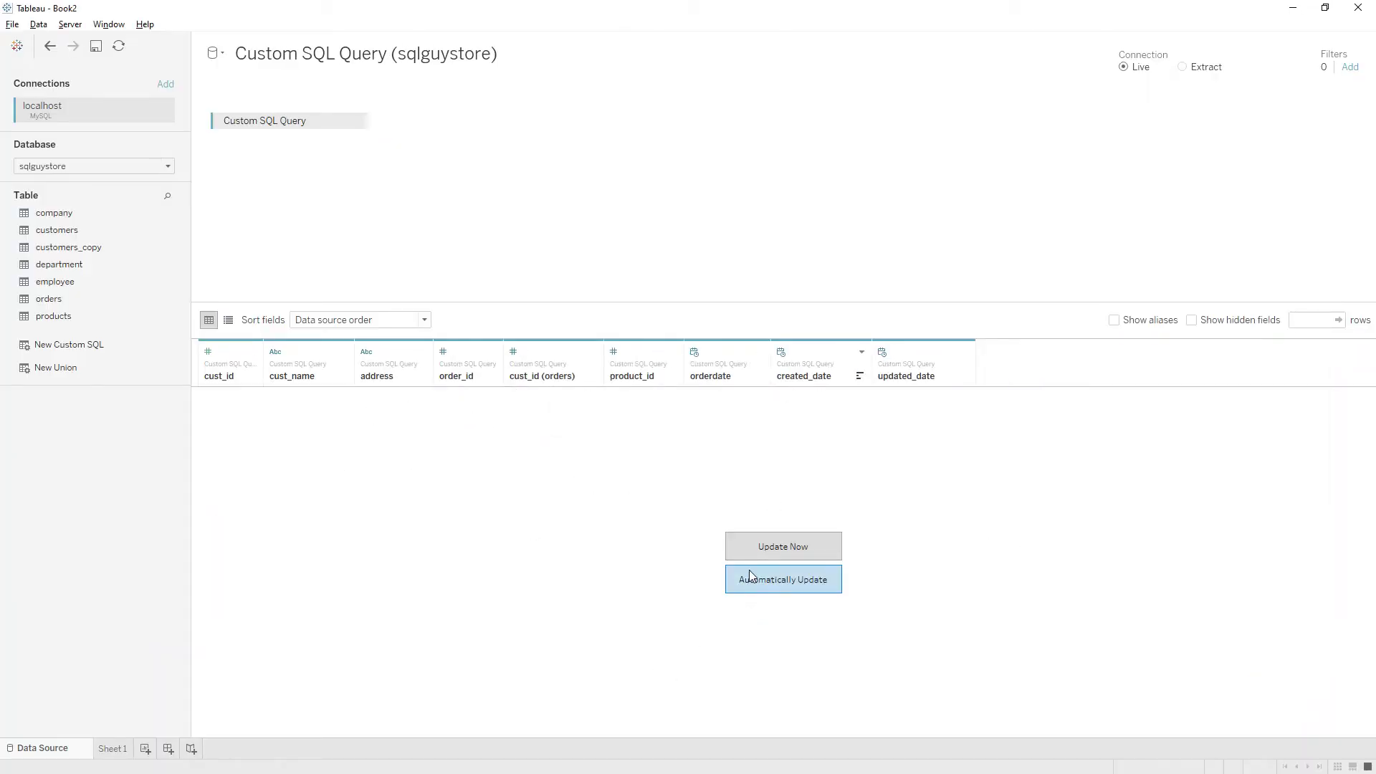
click(810, 550)
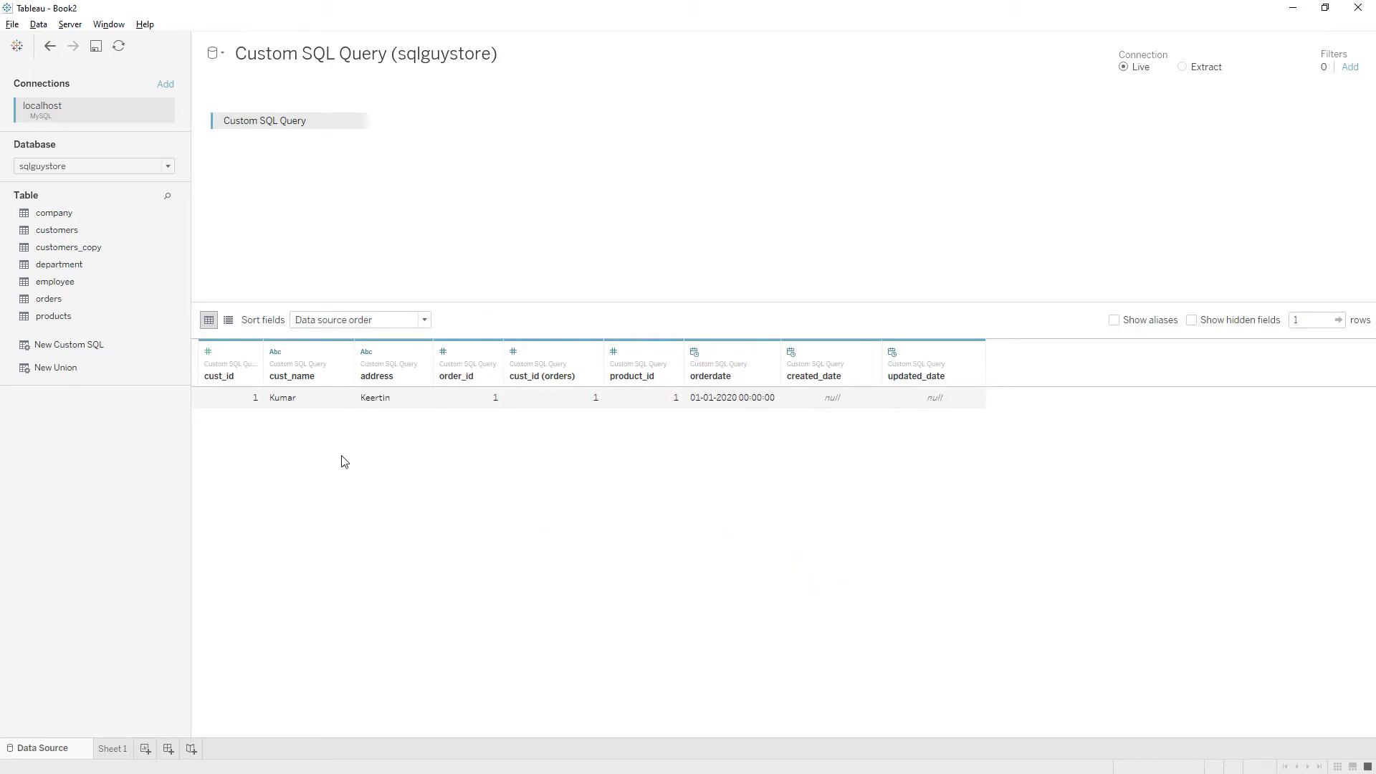
drag(293, 126, 93, 531)
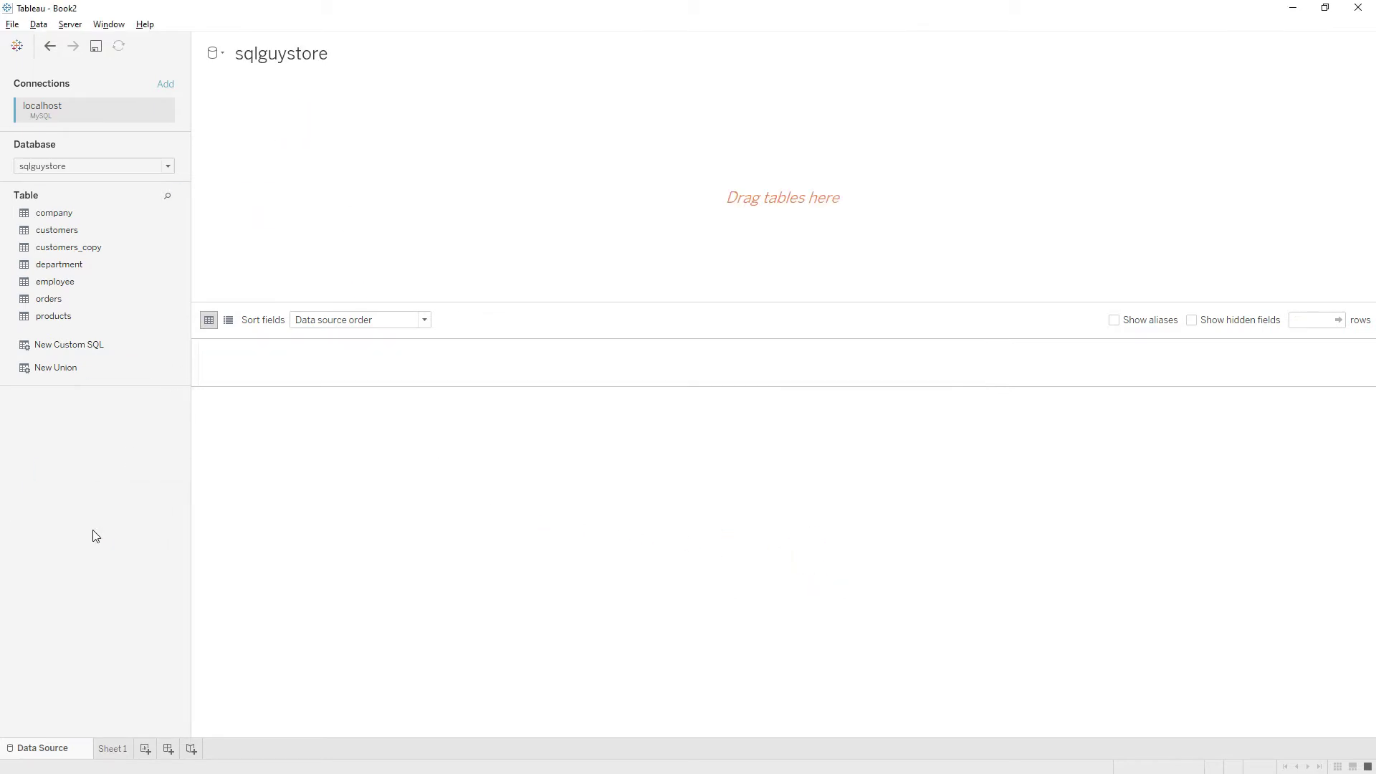
Step: Create a New Custom SQL query 'select * from customer', apply it, and preview its rows
double_click(79, 346)
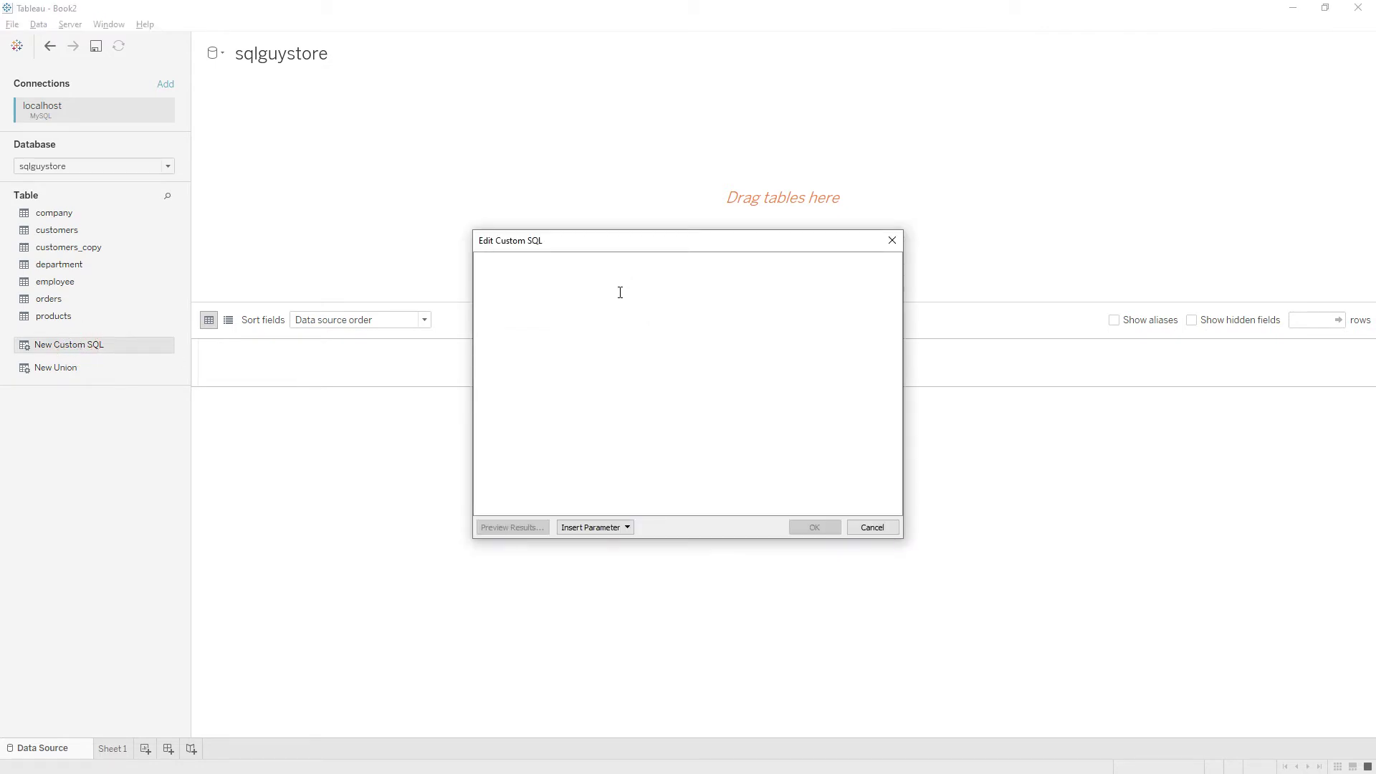
text(selec)
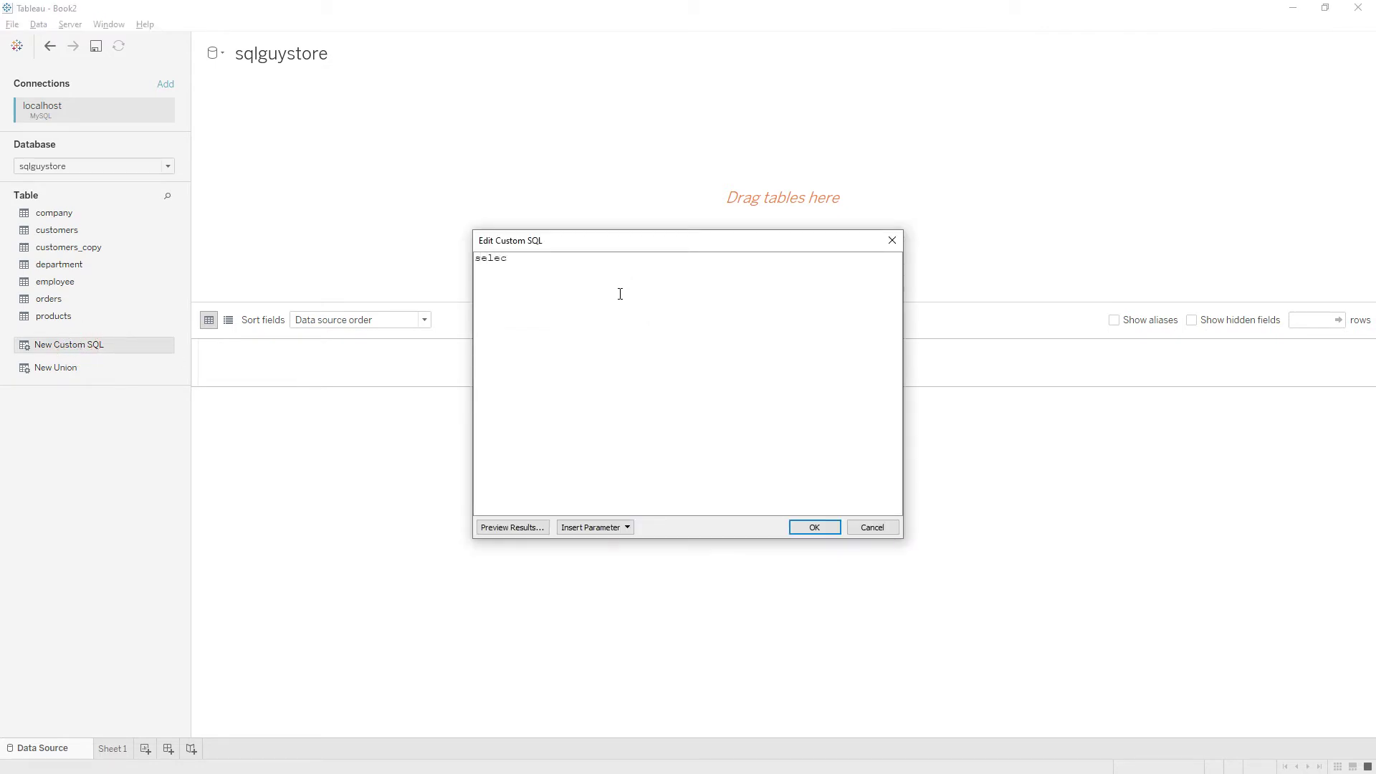
text(t * )
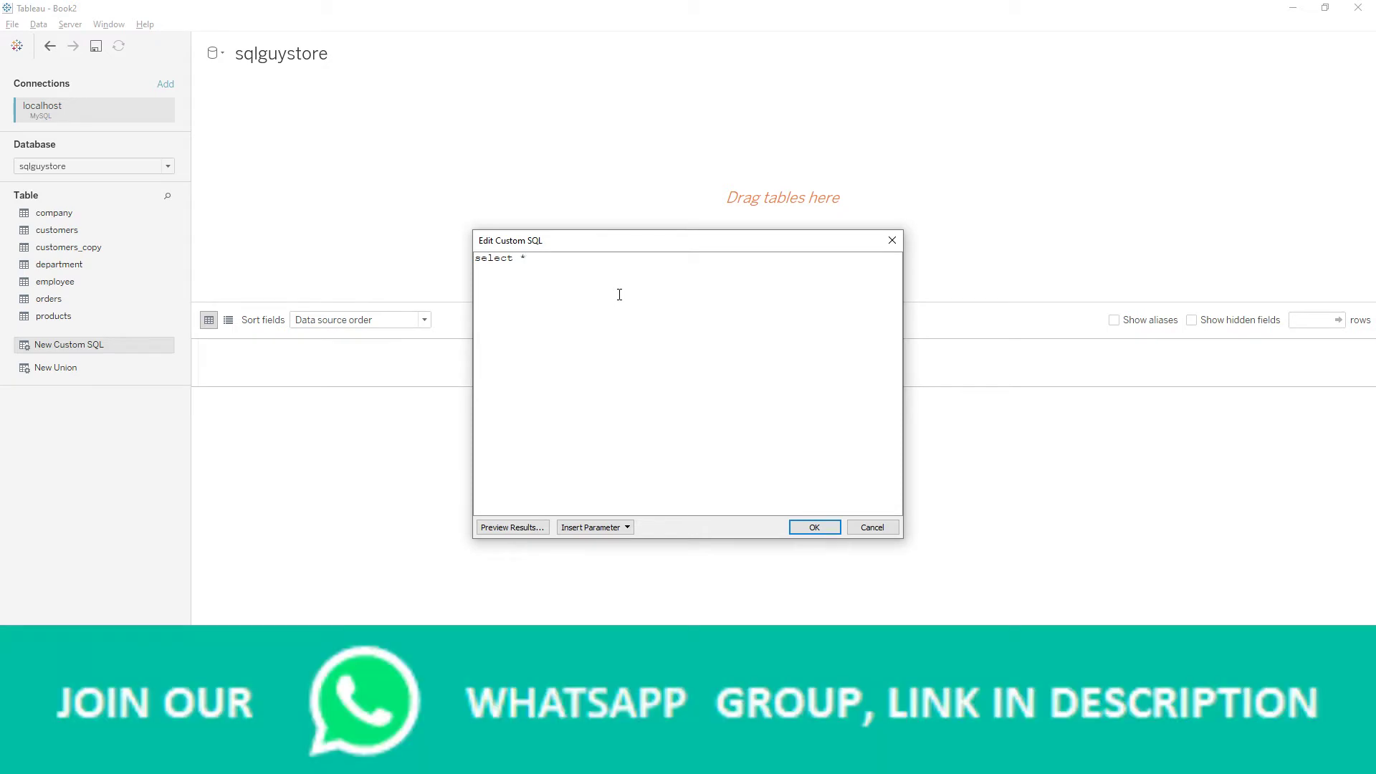
text(from customers)
click(814, 527)
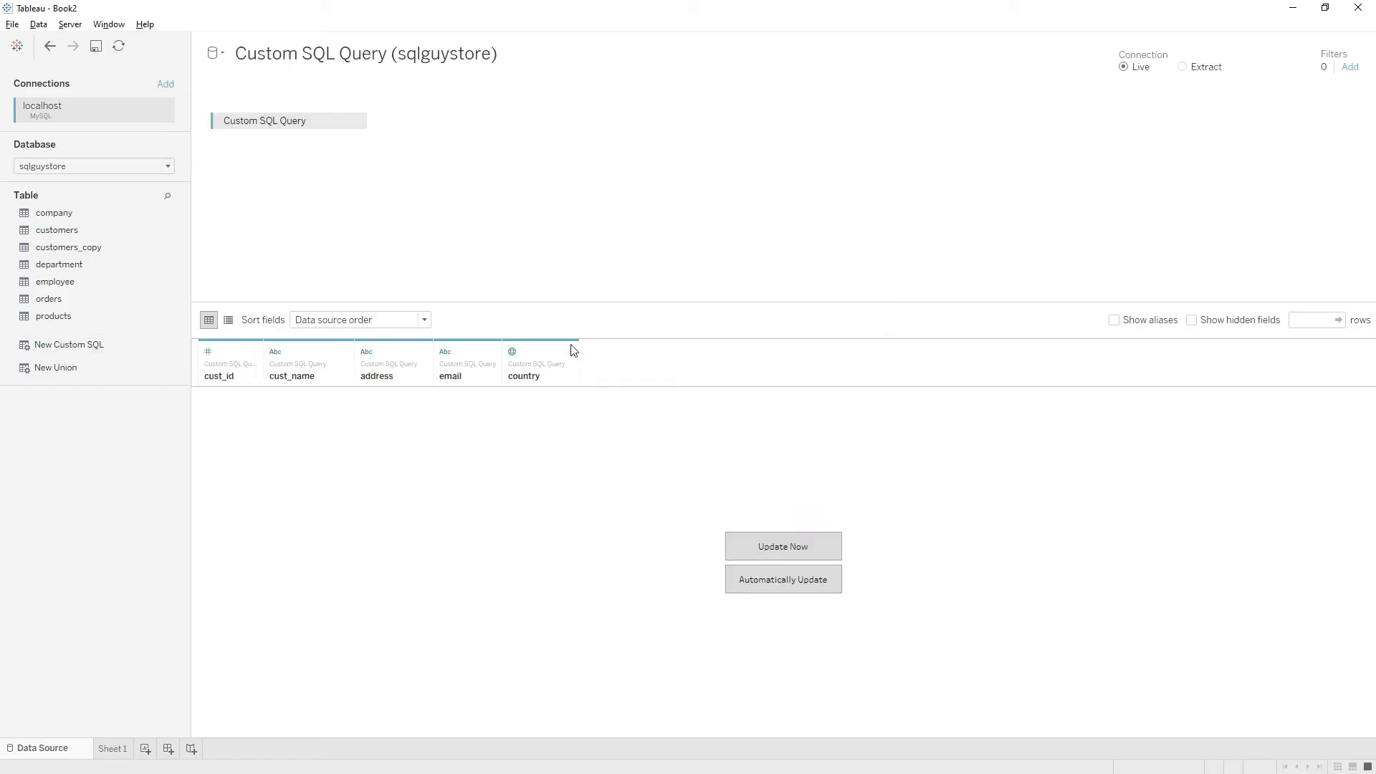
click(784, 546)
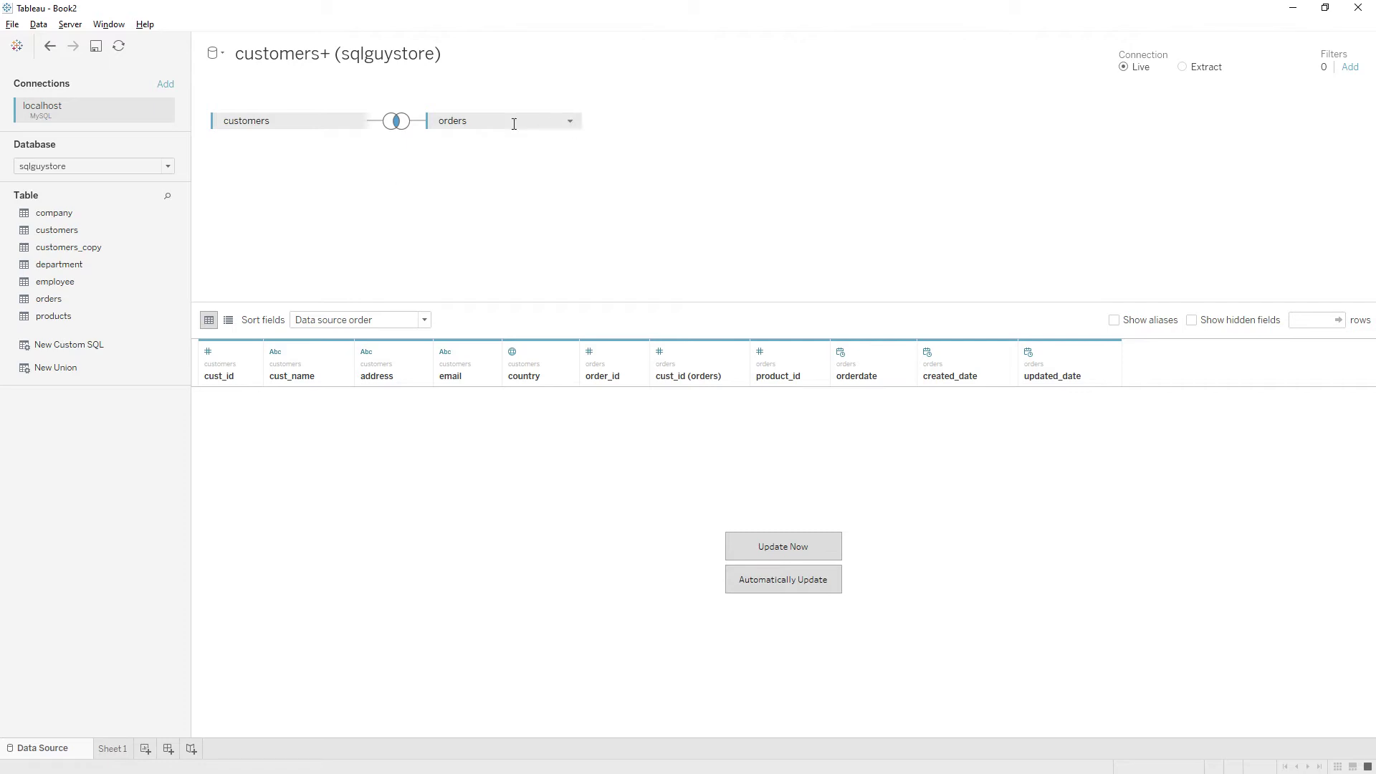
Step: Add a Microsoft Excel connection to the Sample - Superstore workbook
click(165, 86)
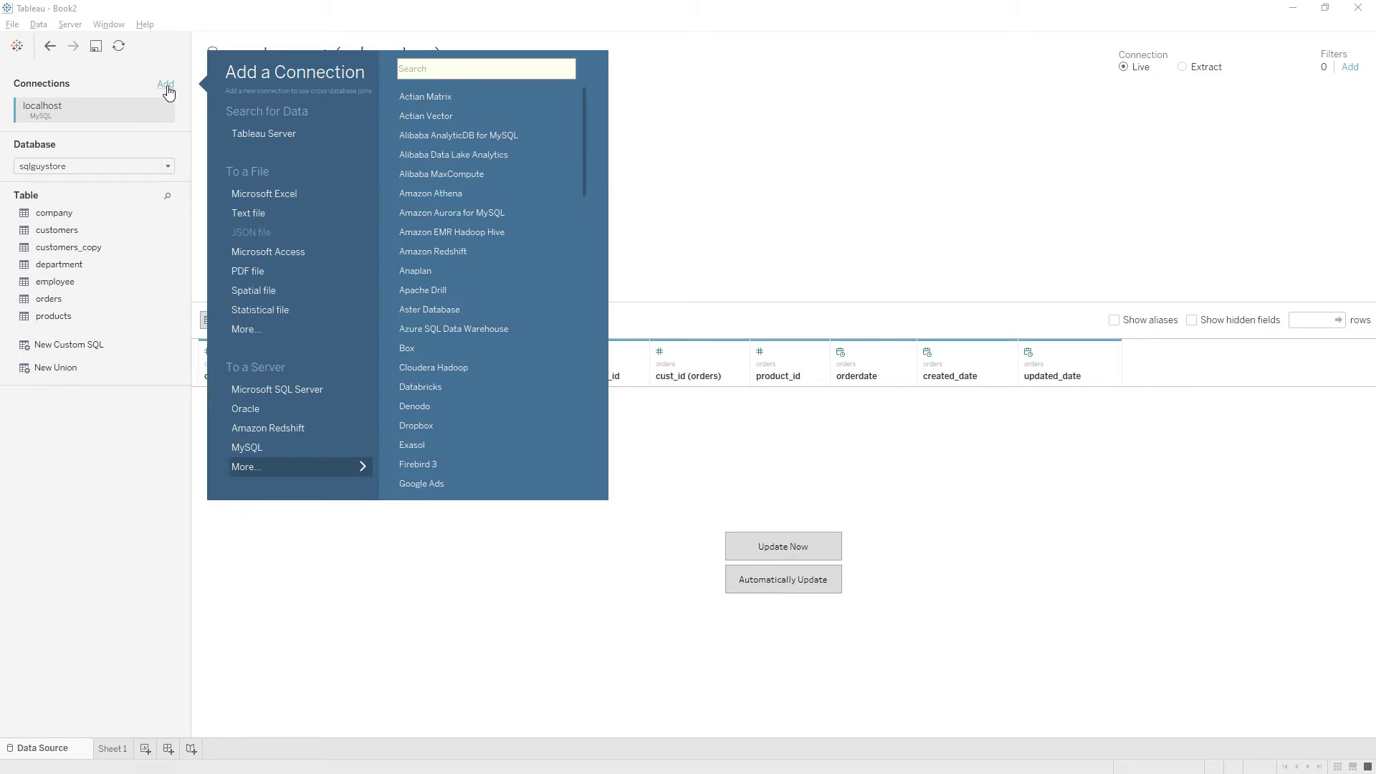
click(277, 195)
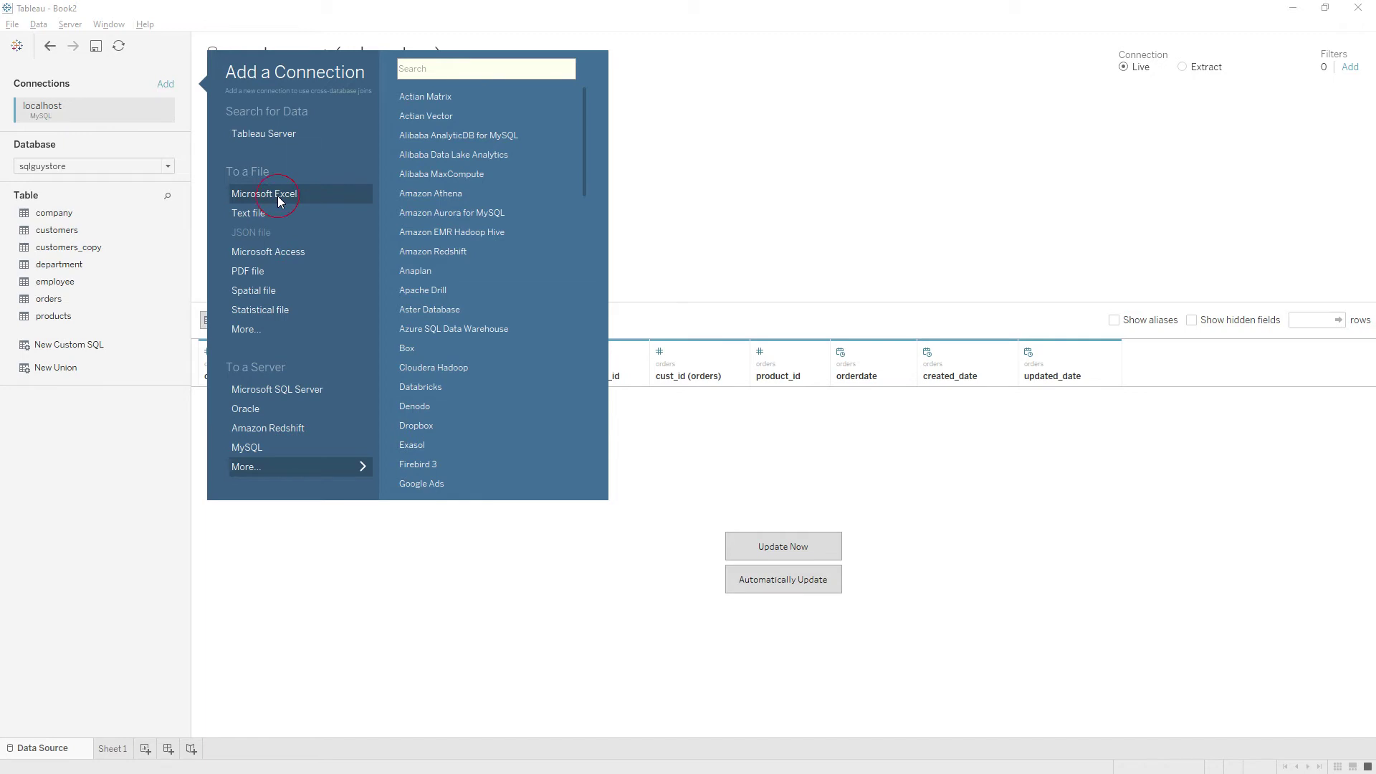
click(349, 123)
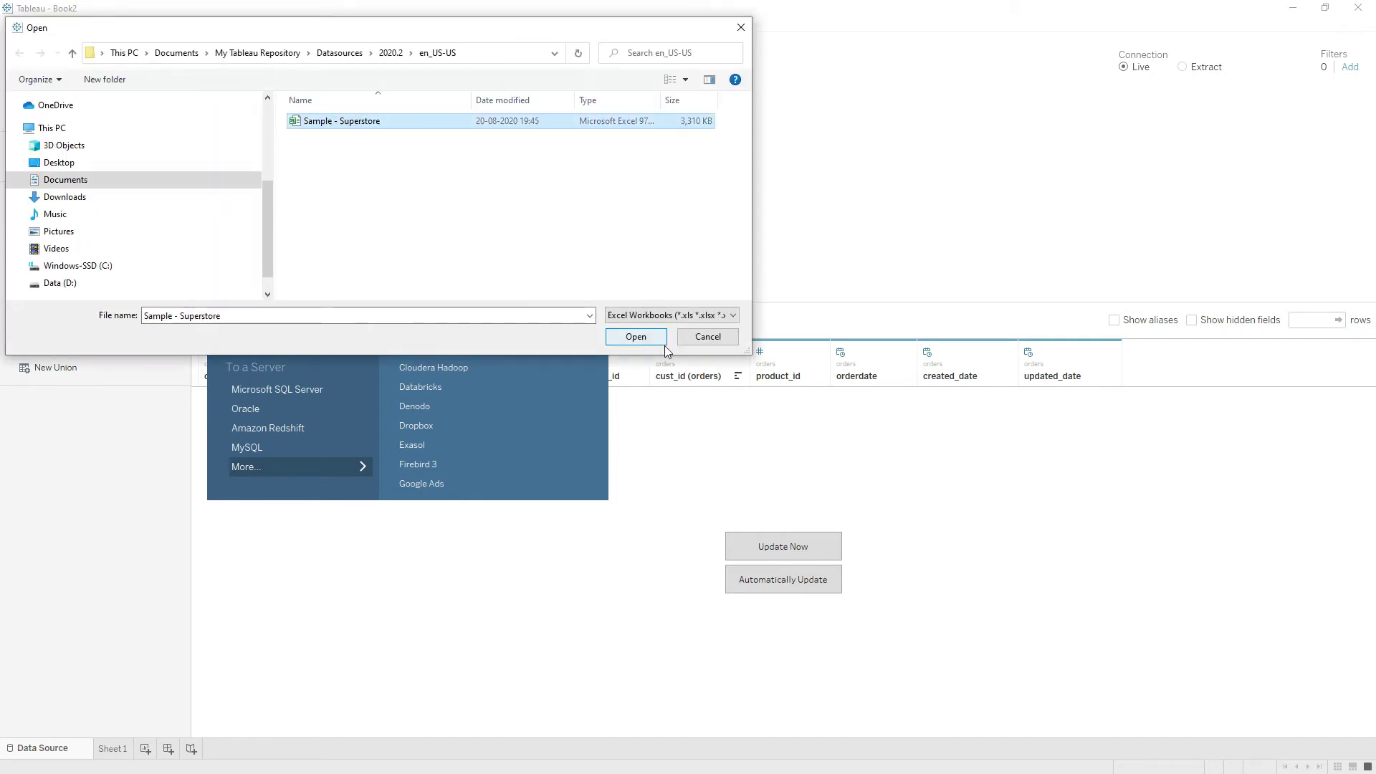
click(636, 337)
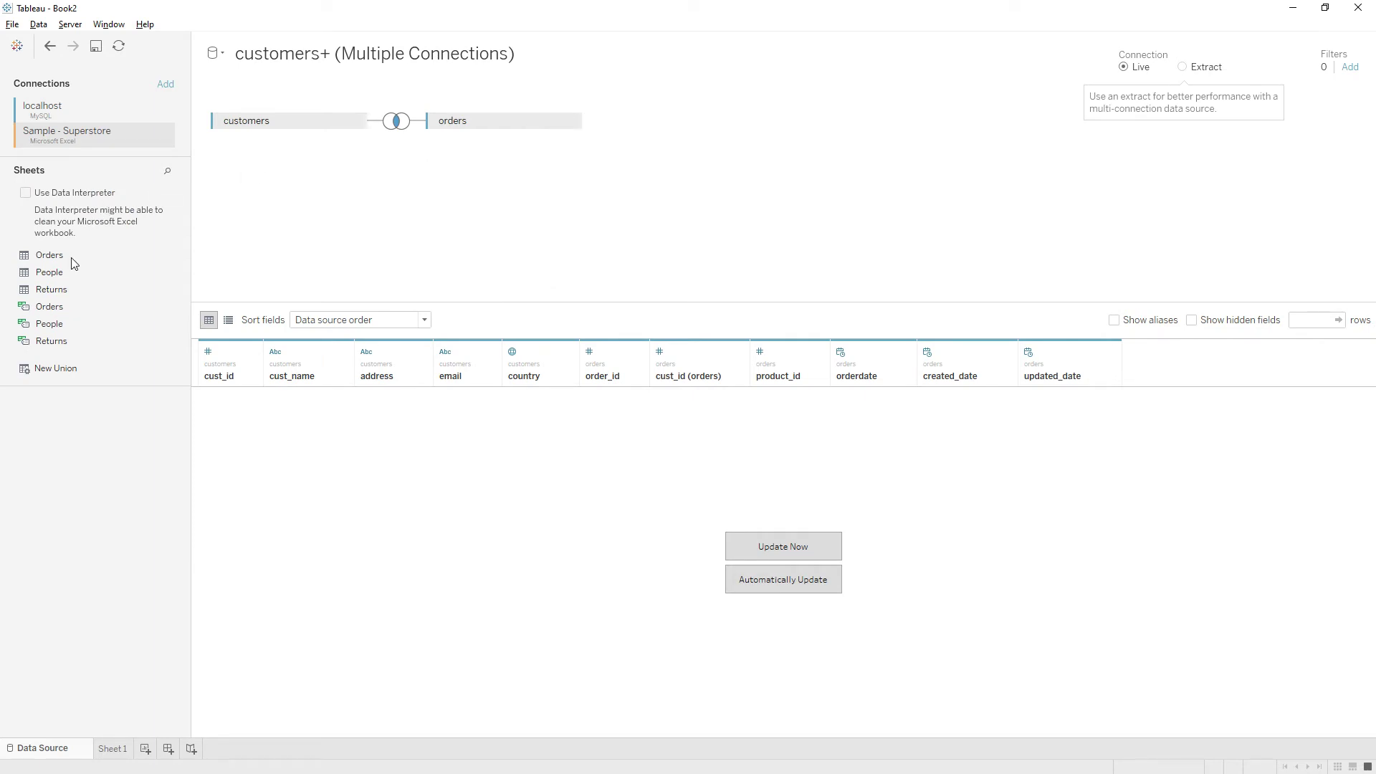
Step: Switch between the localhost and Sample - Superstore connections to compare their tables and sheets
click(54, 114)
click(45, 133)
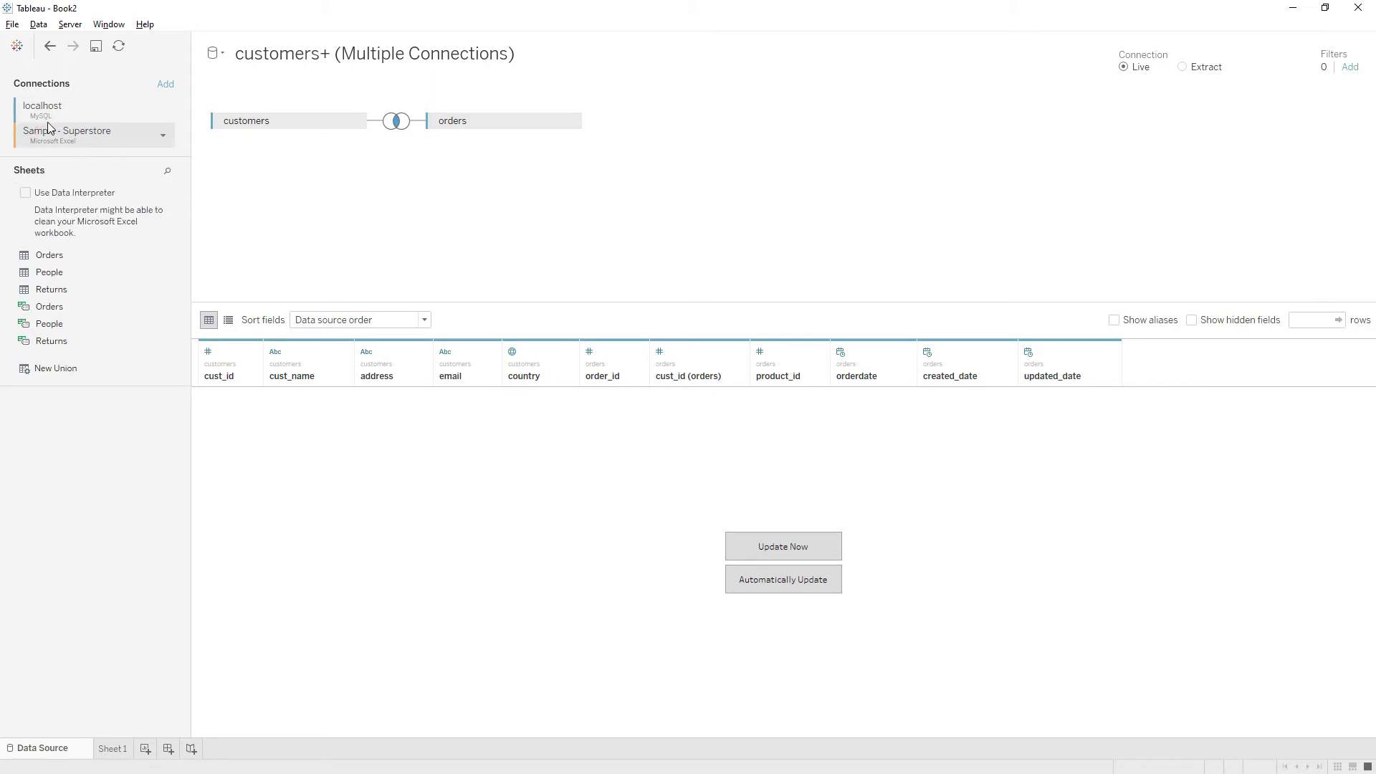
click(47, 113)
click(64, 133)
click(166, 85)
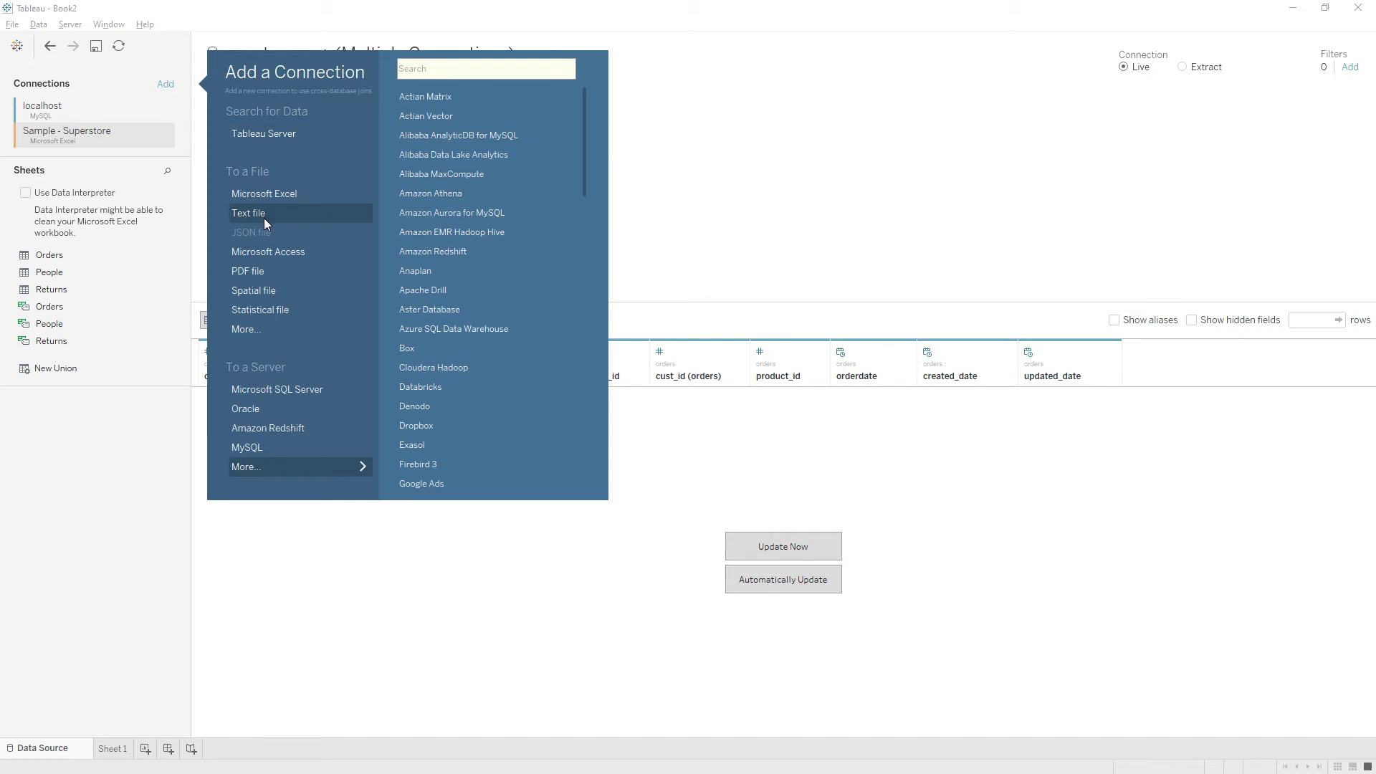
Step: Open Sample - Superstore again as another Microsoft Excel connection
click(265, 195)
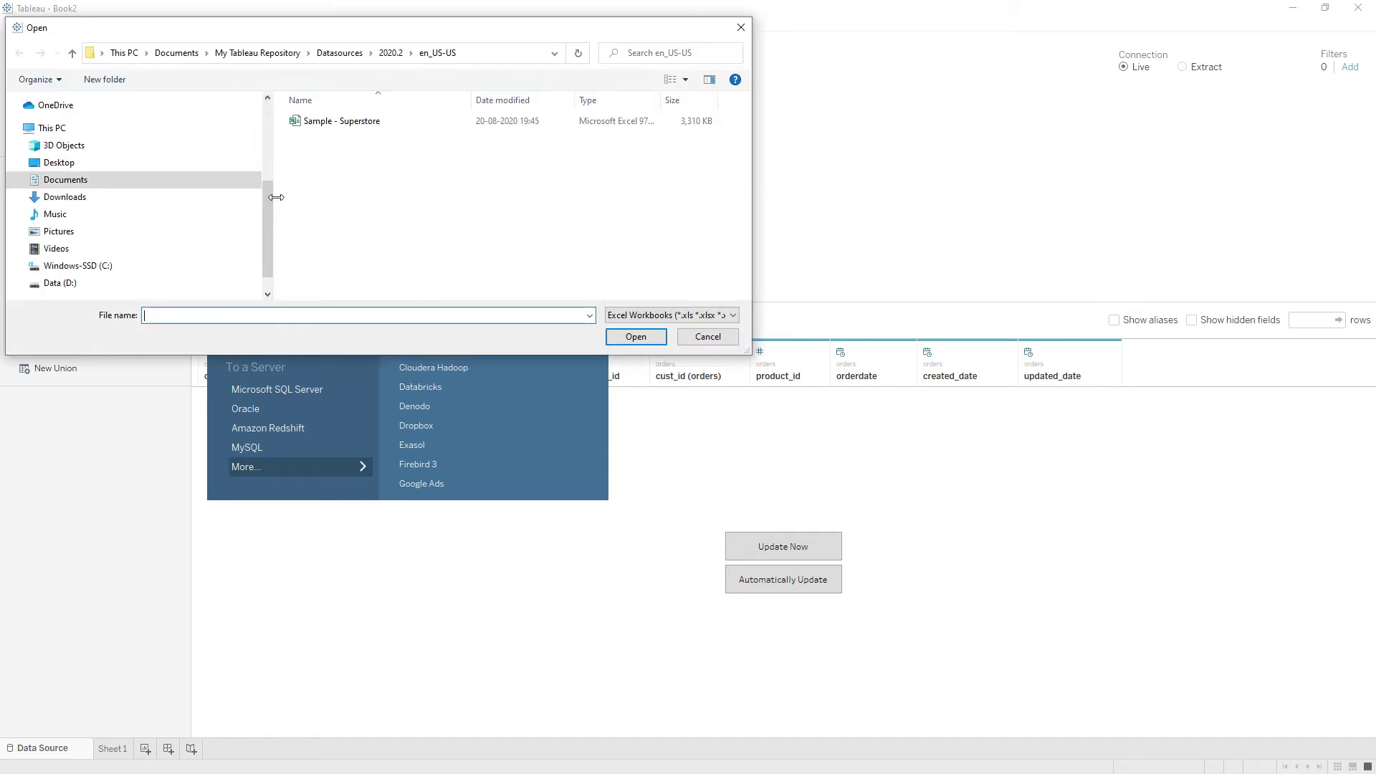
click(362, 122)
click(636, 336)
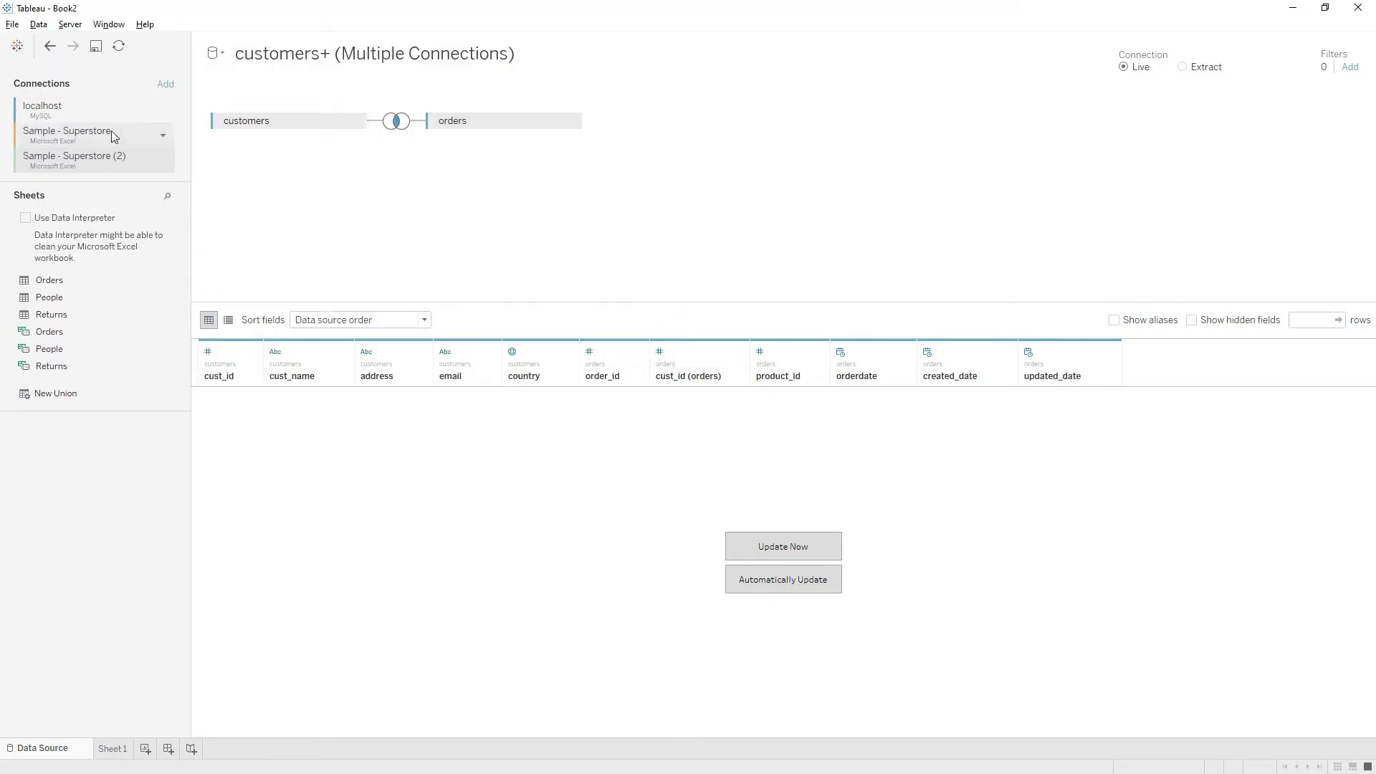
Step: Browse the localhost, Sample - Superstore (2) and Sample - Superstore connections' contents
click(71, 107)
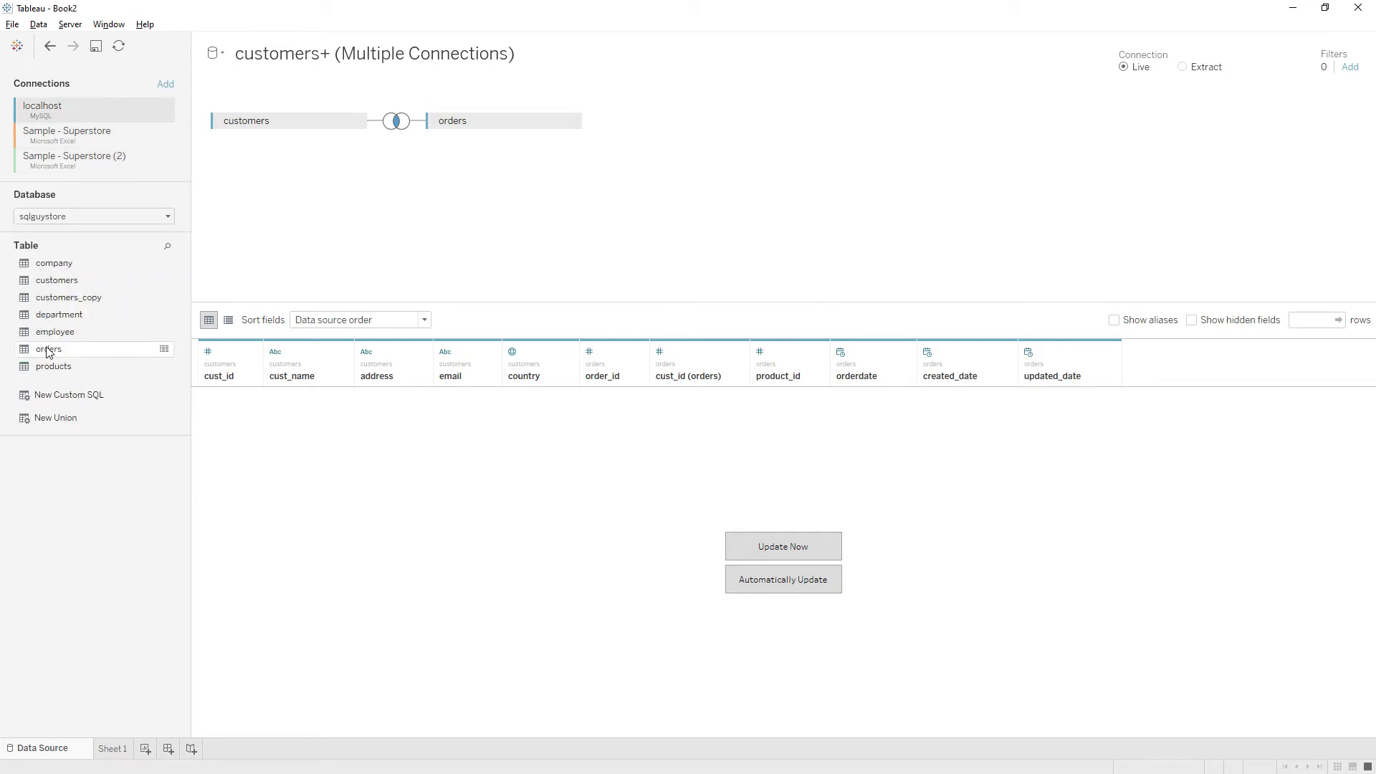
click(62, 152)
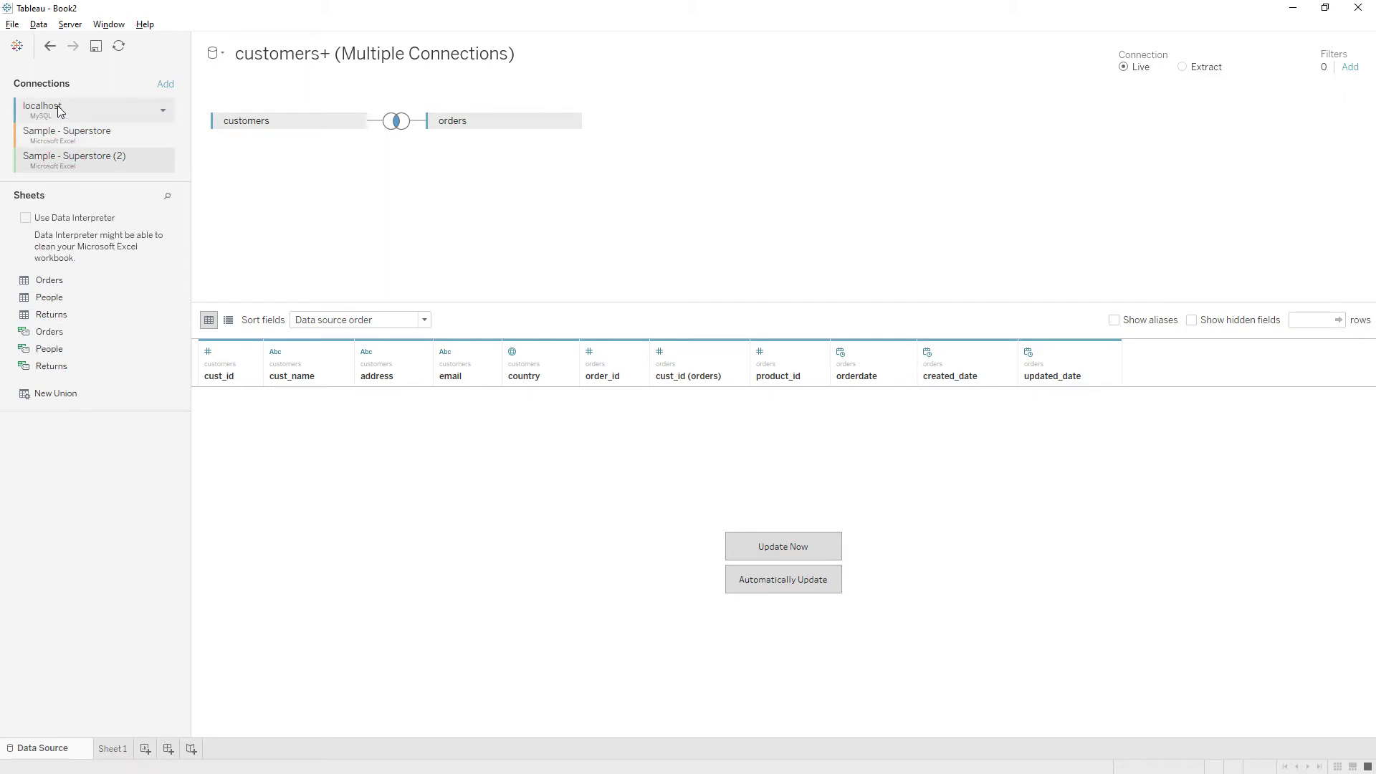
click(59, 109)
click(61, 136)
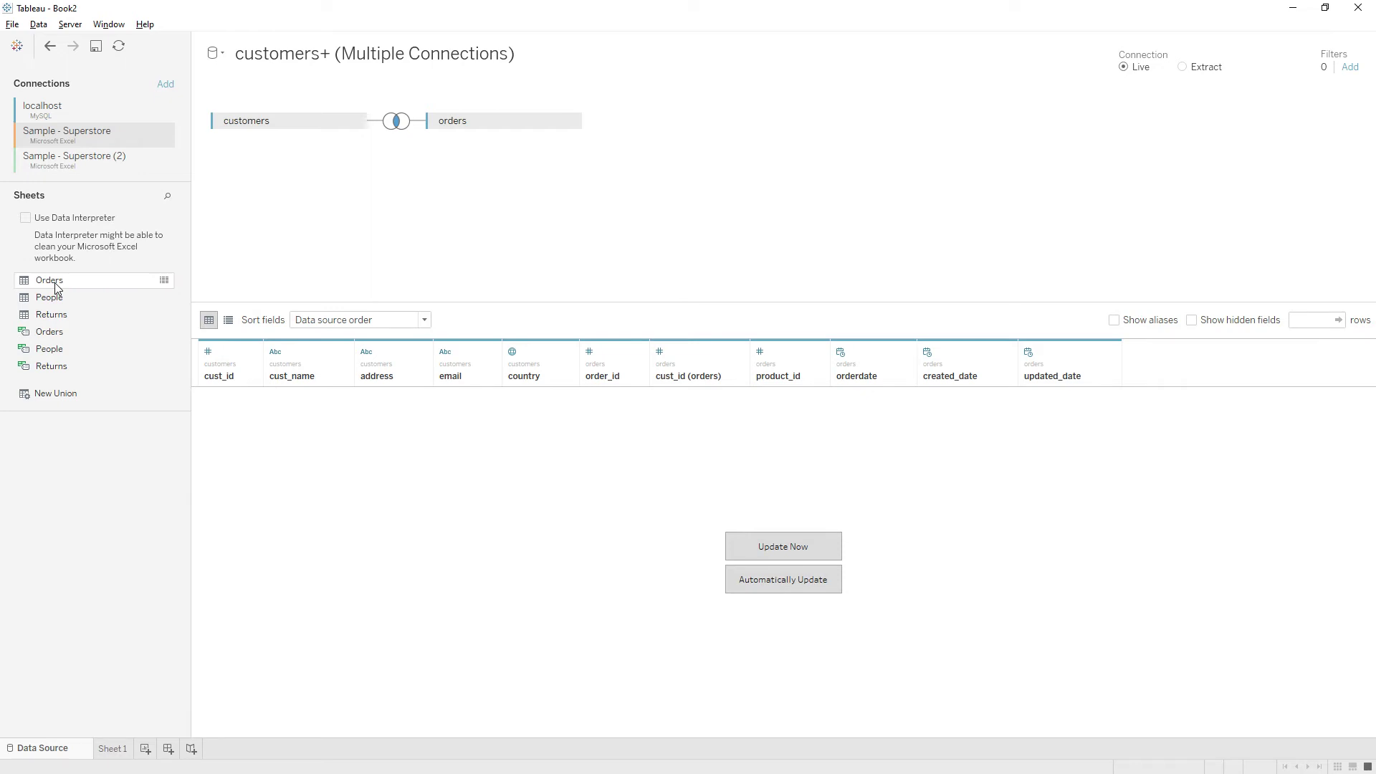
Step: Drag the Excel Orders sheet into the join and close the Join dialog unchanged
drag(55, 283, 521, 170)
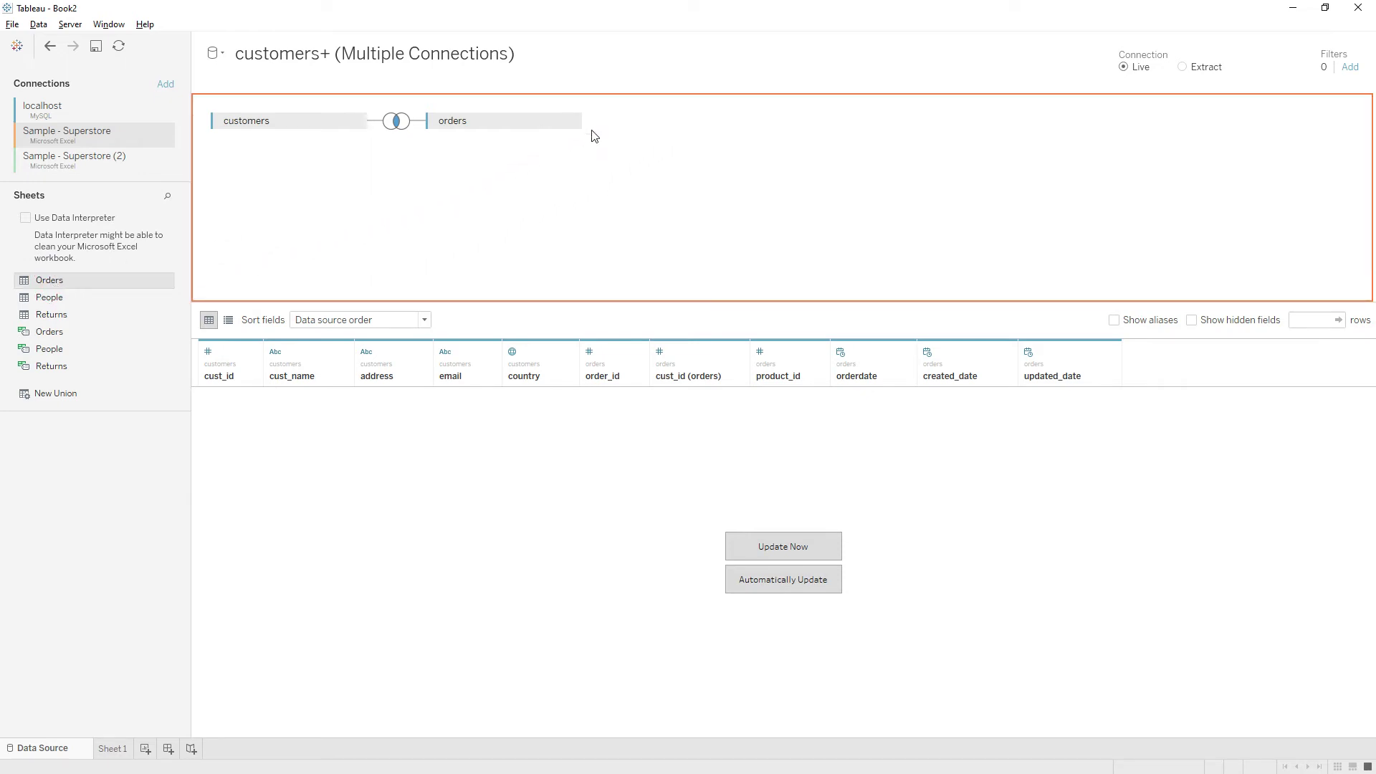
drag(595, 136, 584, 133)
click(524, 149)
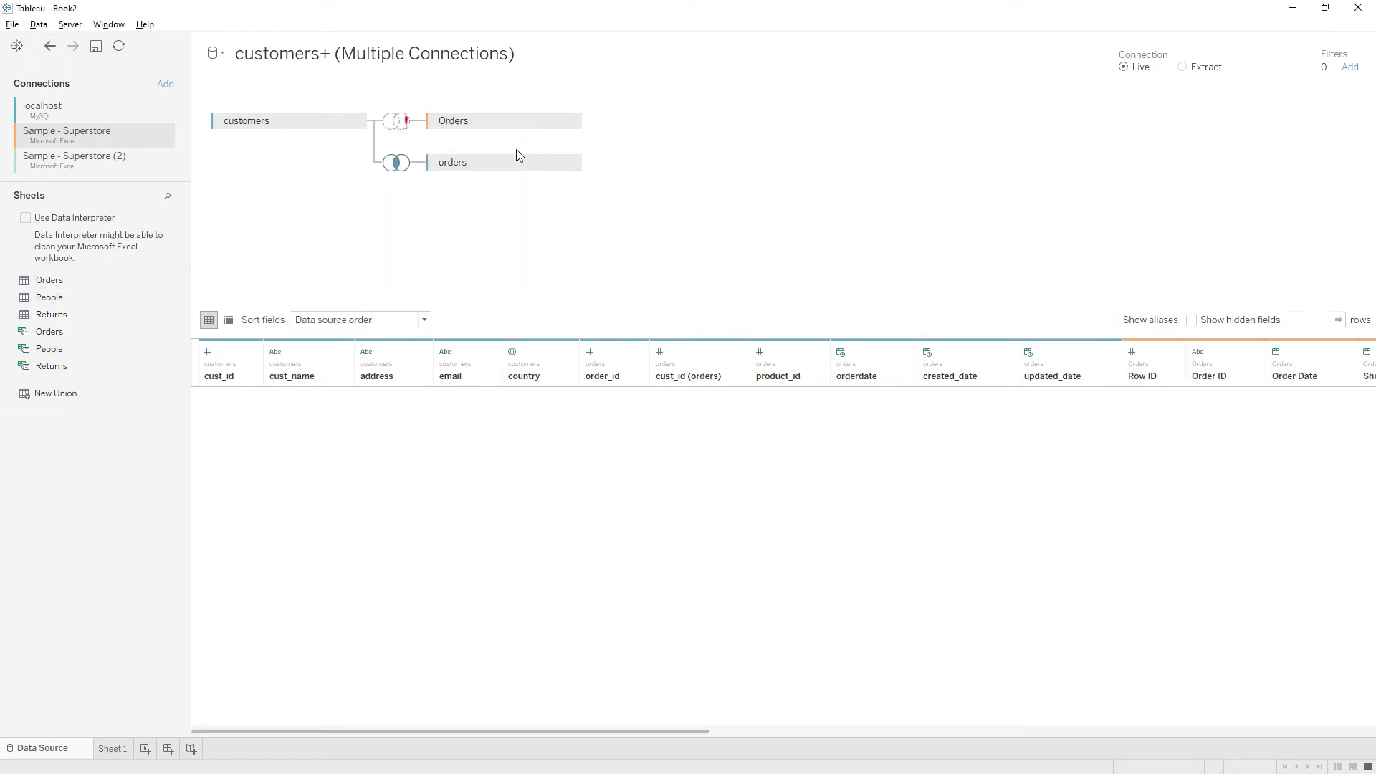
click(570, 162)
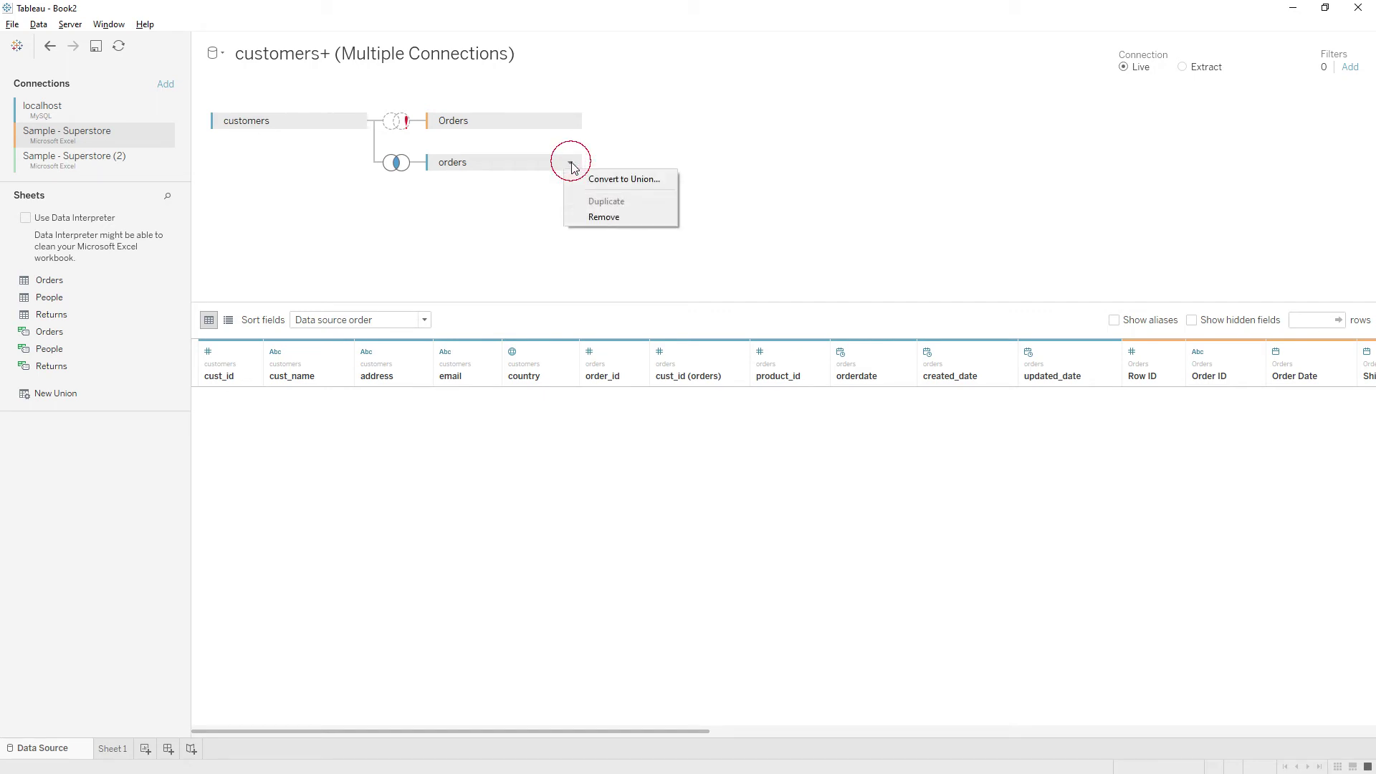
click(597, 231)
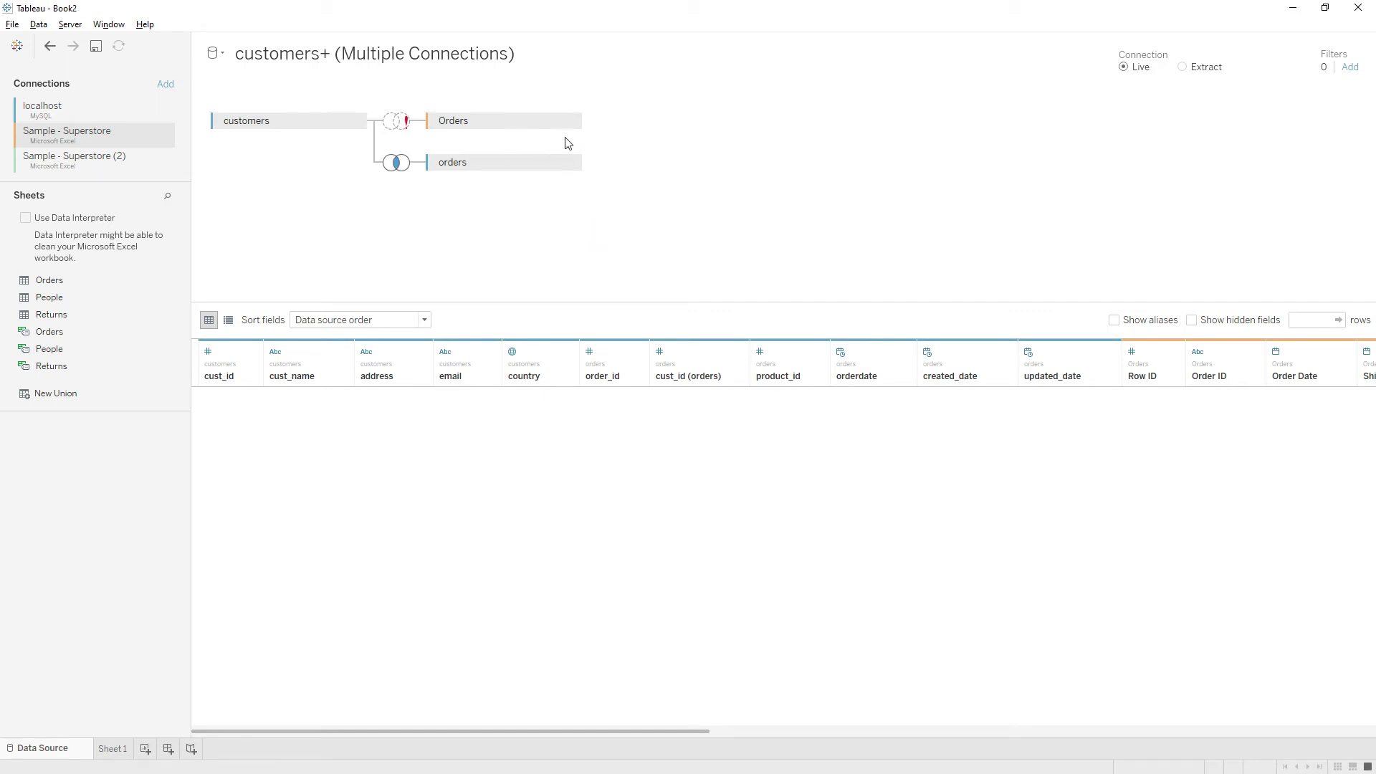
Step: Remove the Excel Orders, MySQL orders and customers tables from the canvas
click(570, 122)
click(582, 203)
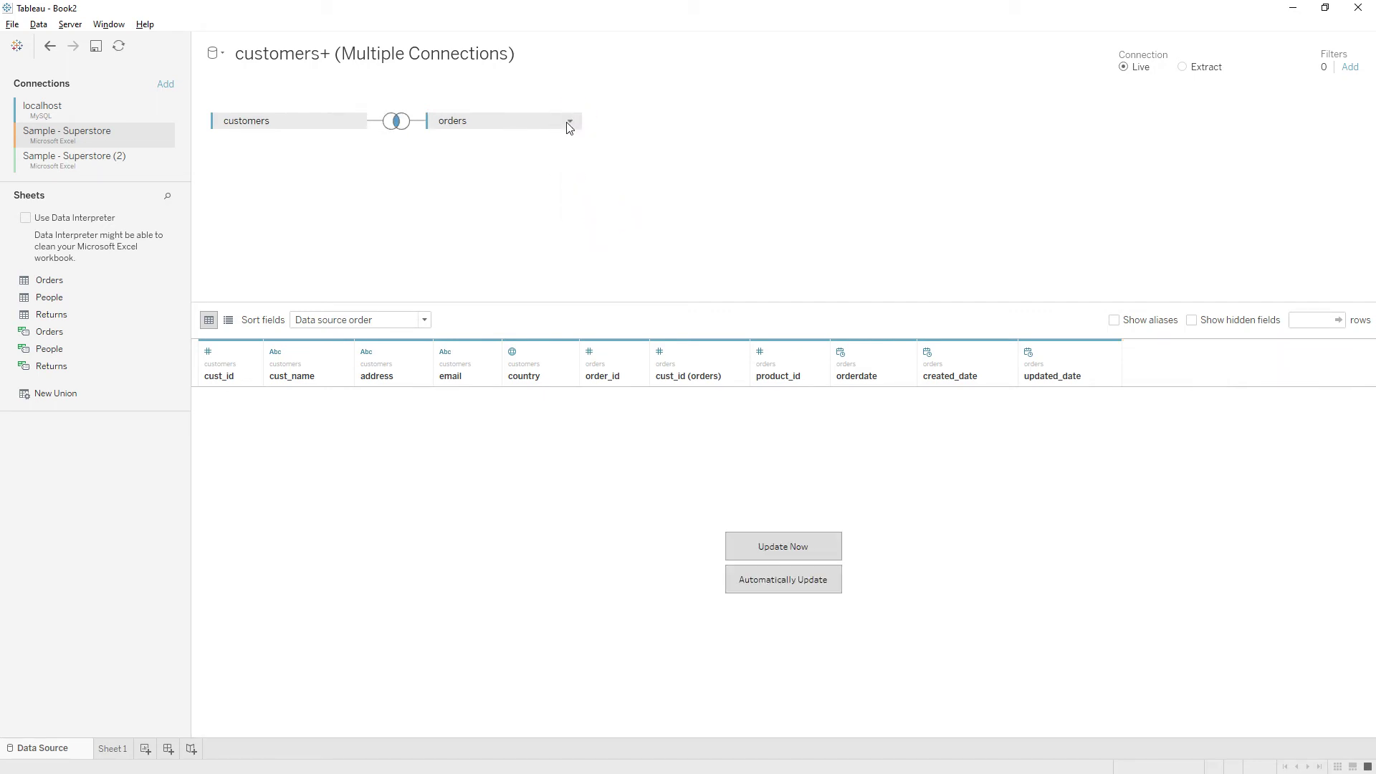
click(570, 124)
click(588, 176)
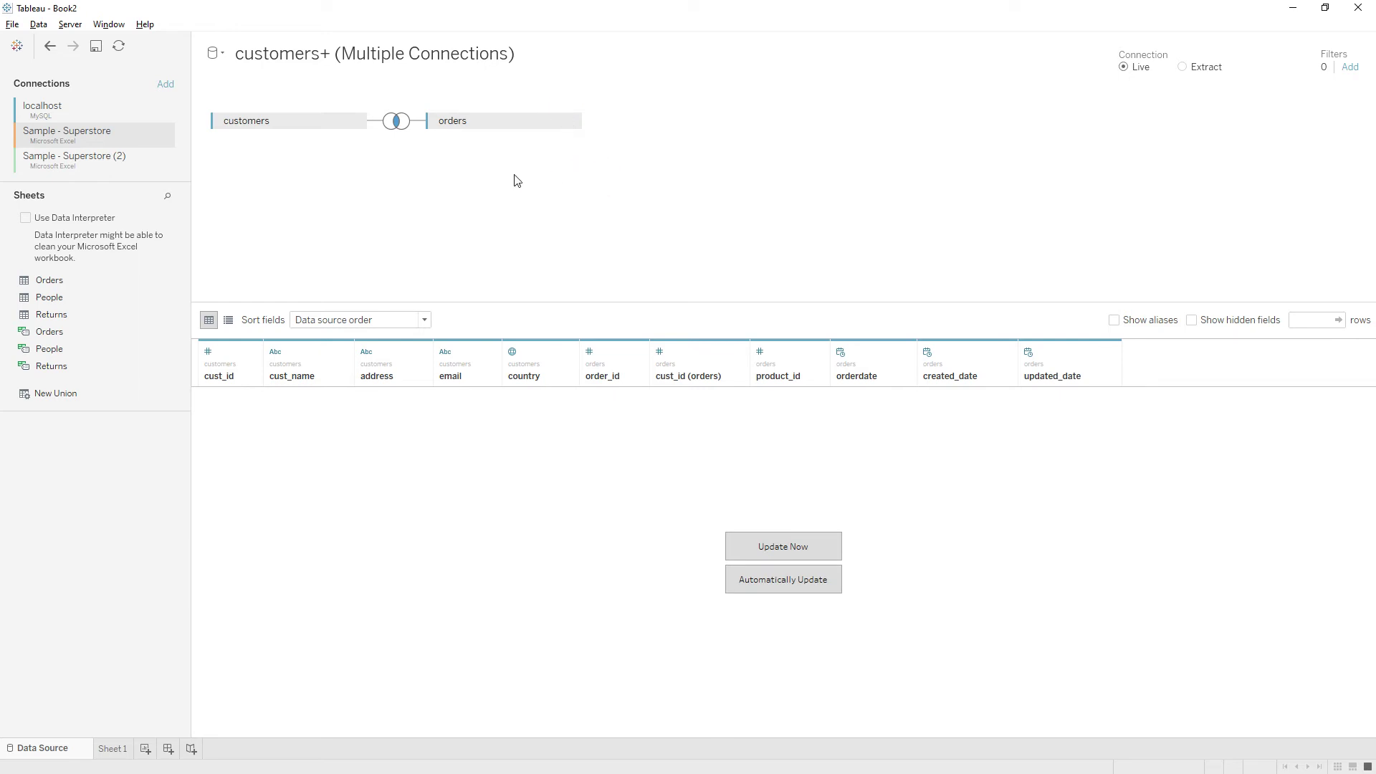
click(358, 120)
click(375, 175)
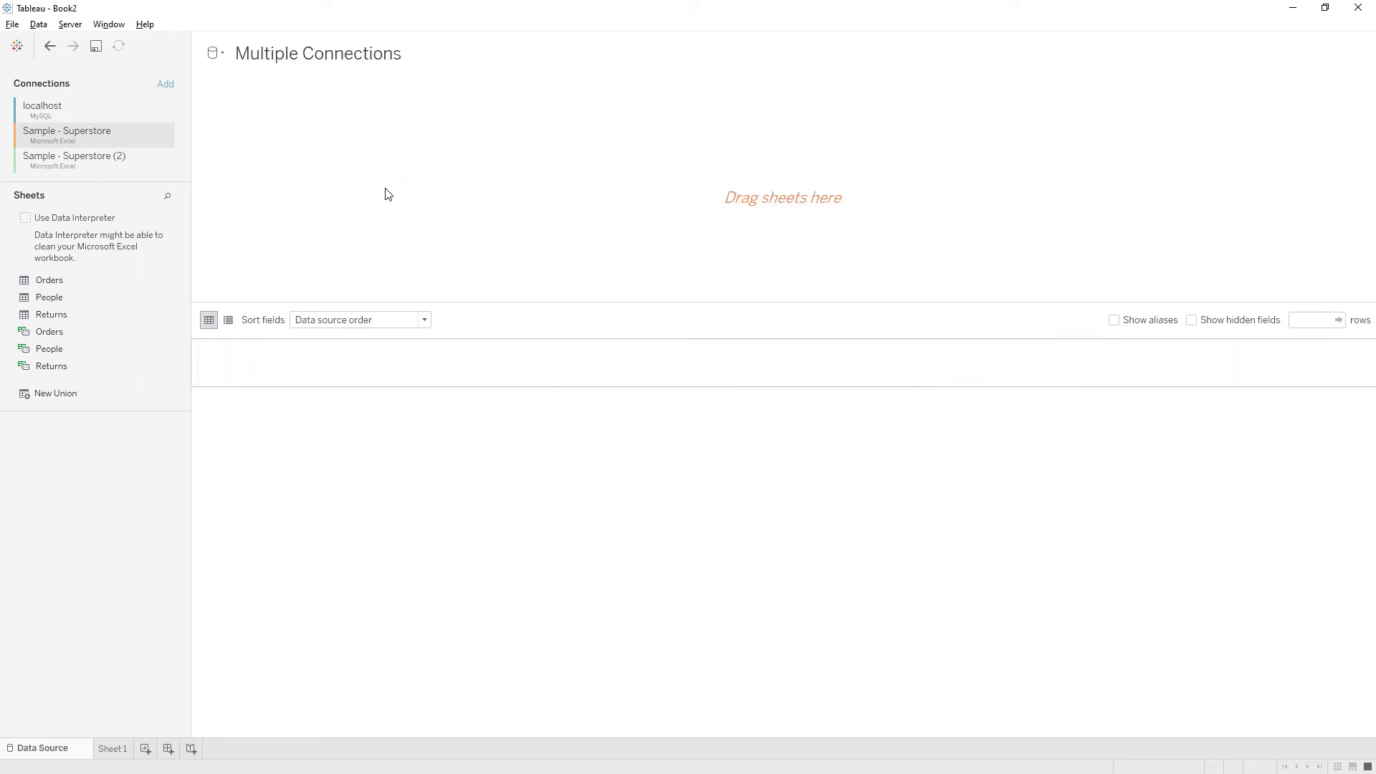
click(70, 111)
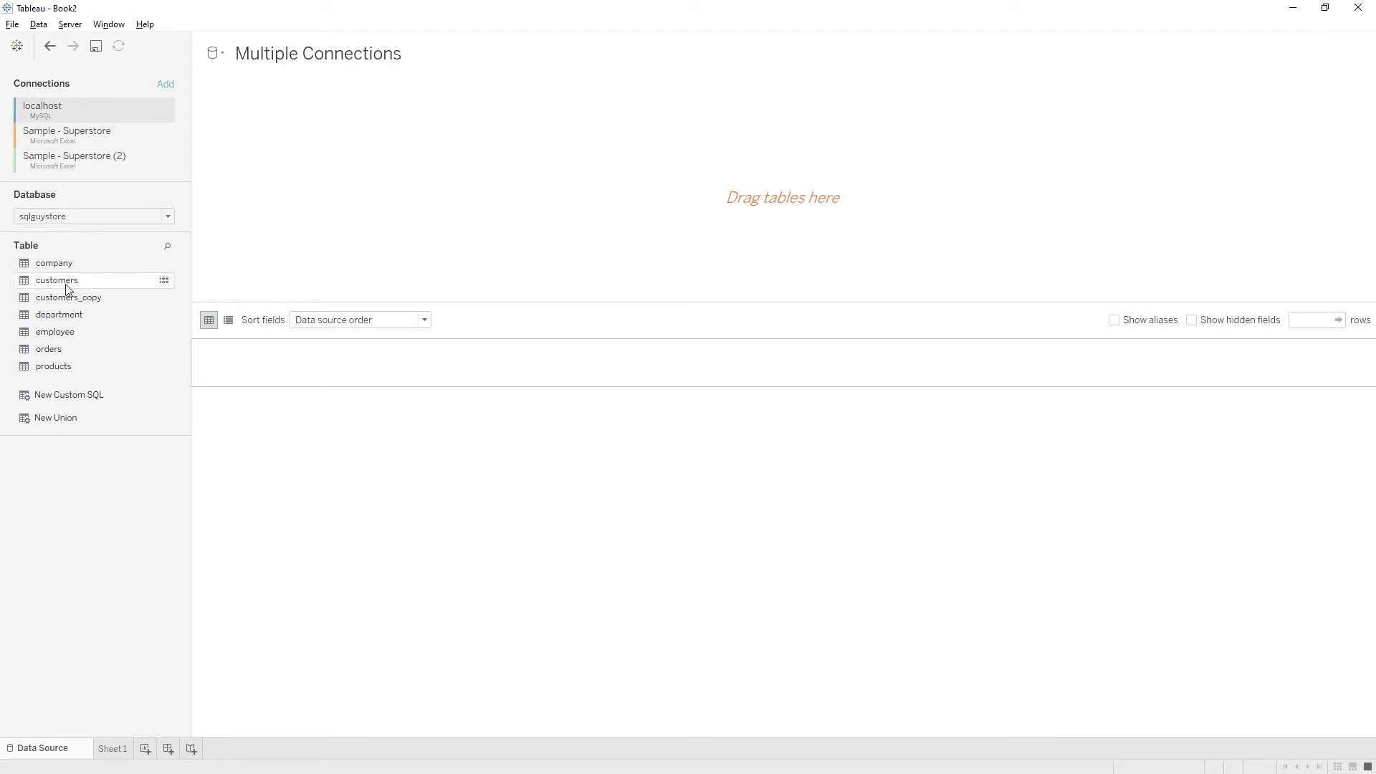
Step: Place customers and the Excel Orders sheet on the canvas, joined on cust_id = Customer ID
drag(58, 281, 311, 194)
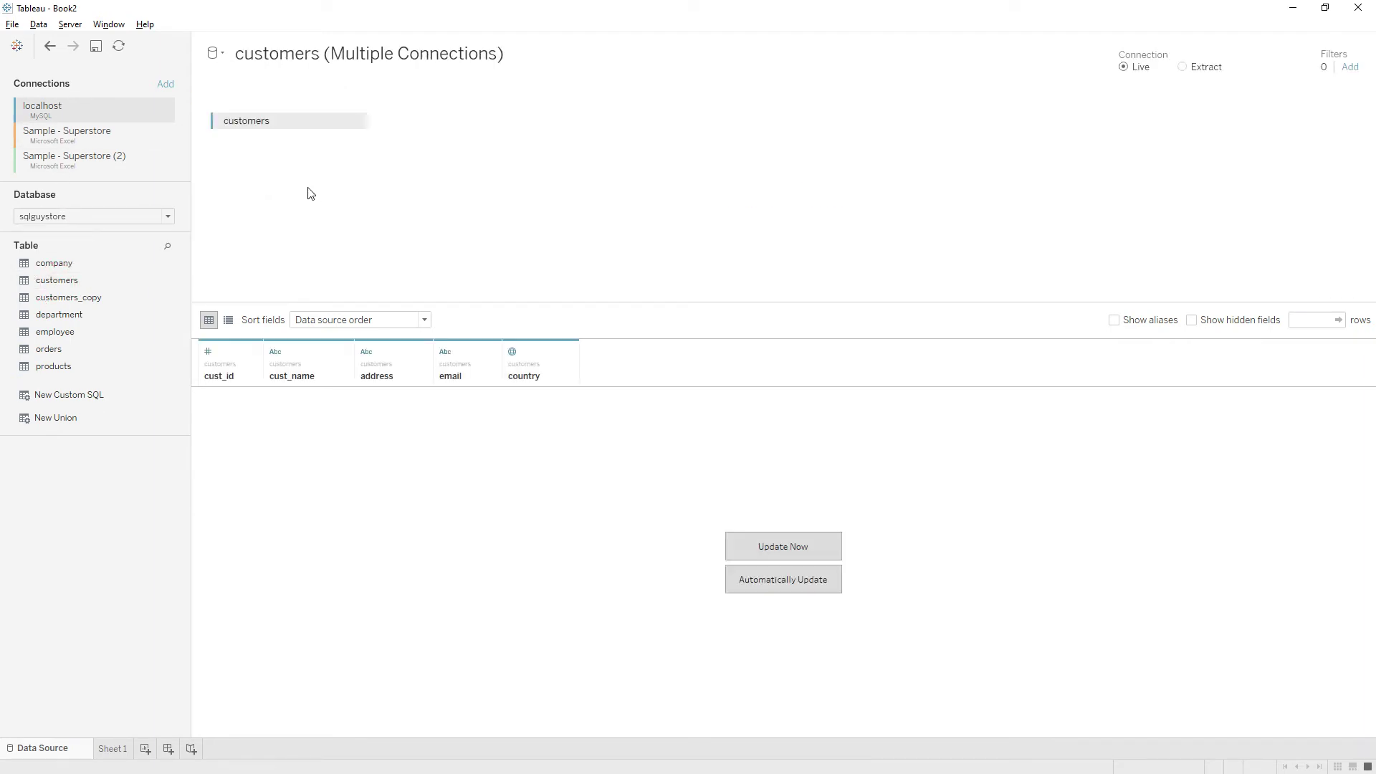
click(63, 135)
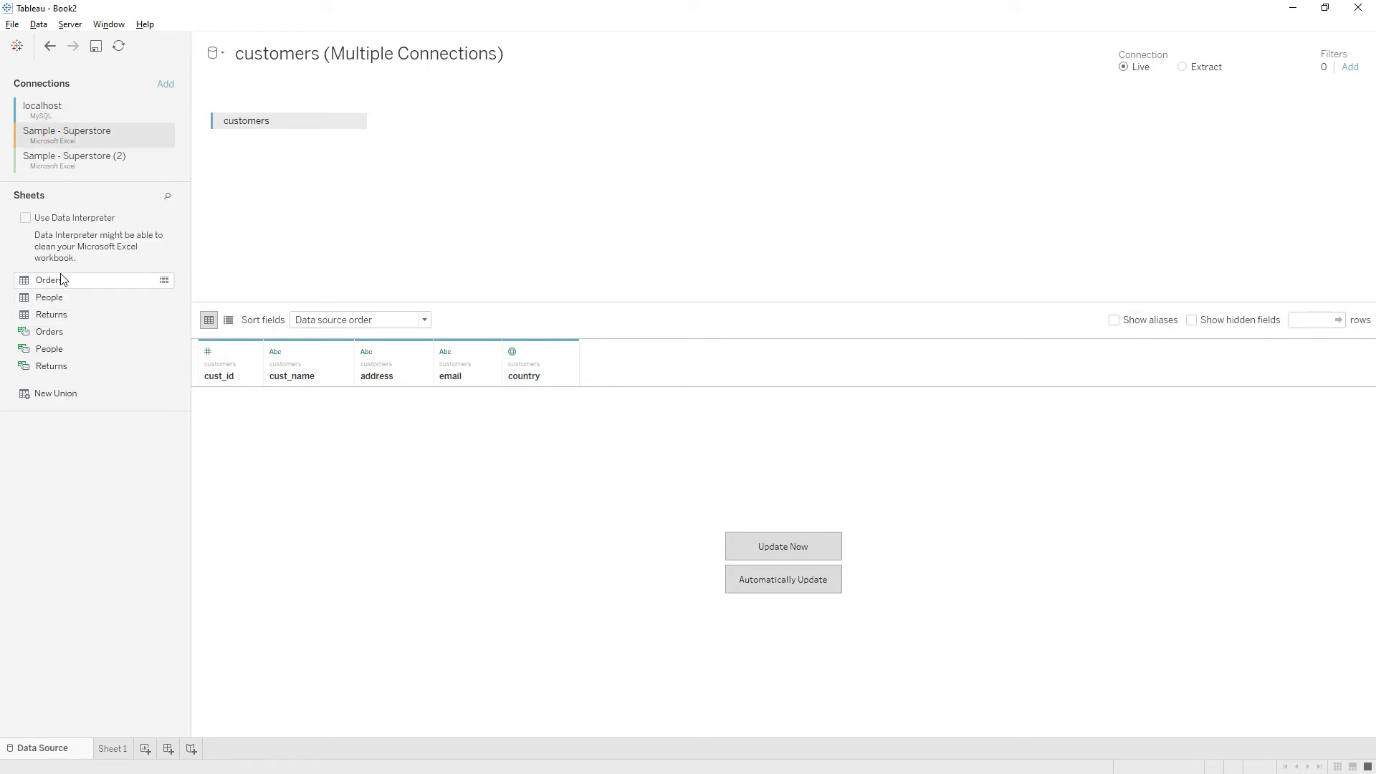
drag(61, 280, 448, 119)
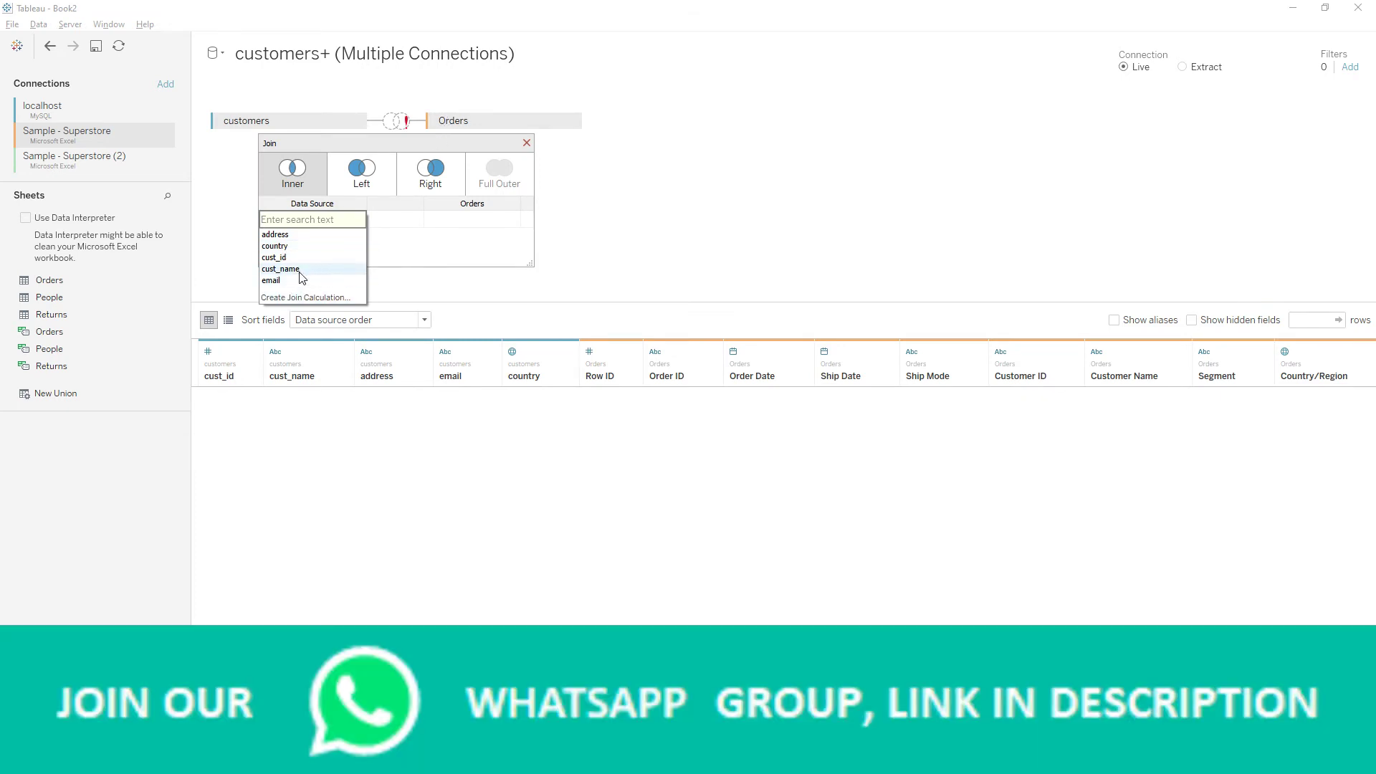
click(285, 258)
click(437, 231)
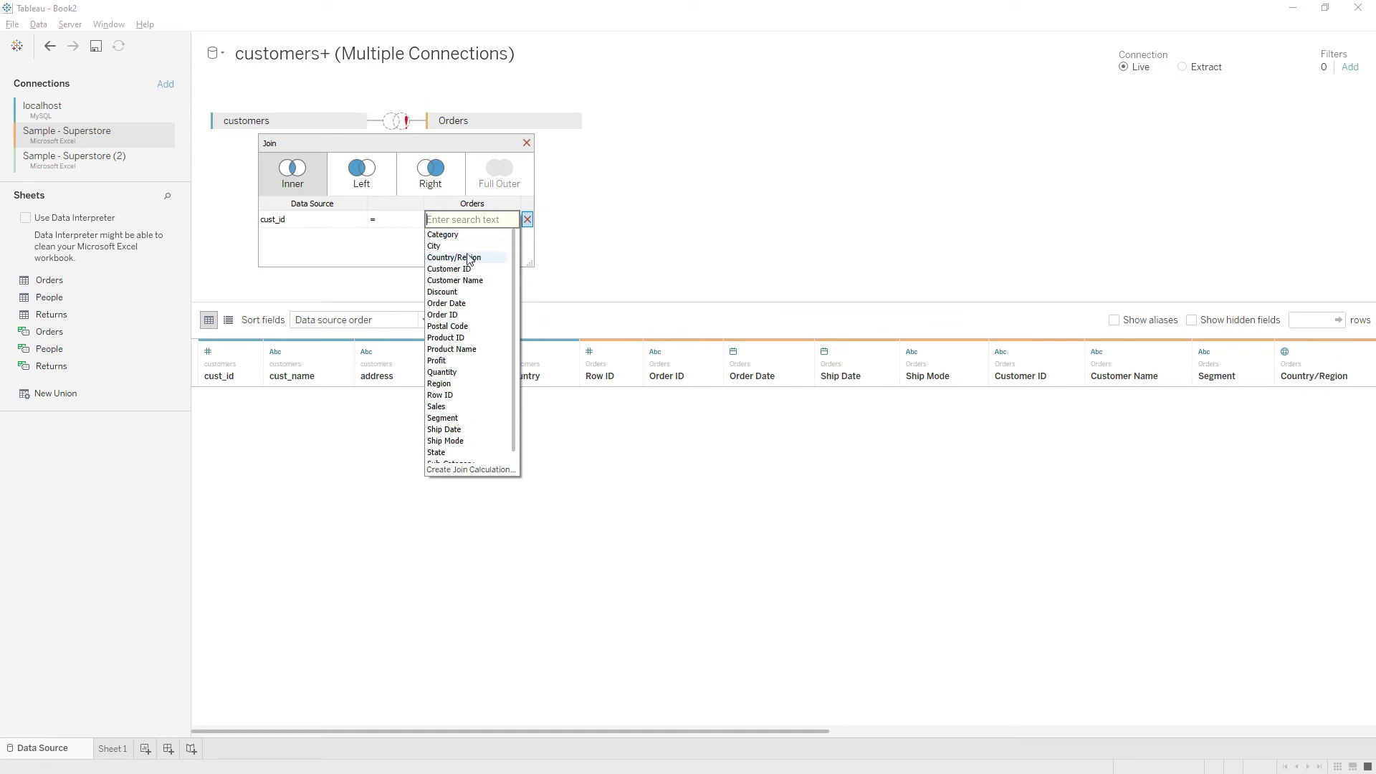
click(466, 269)
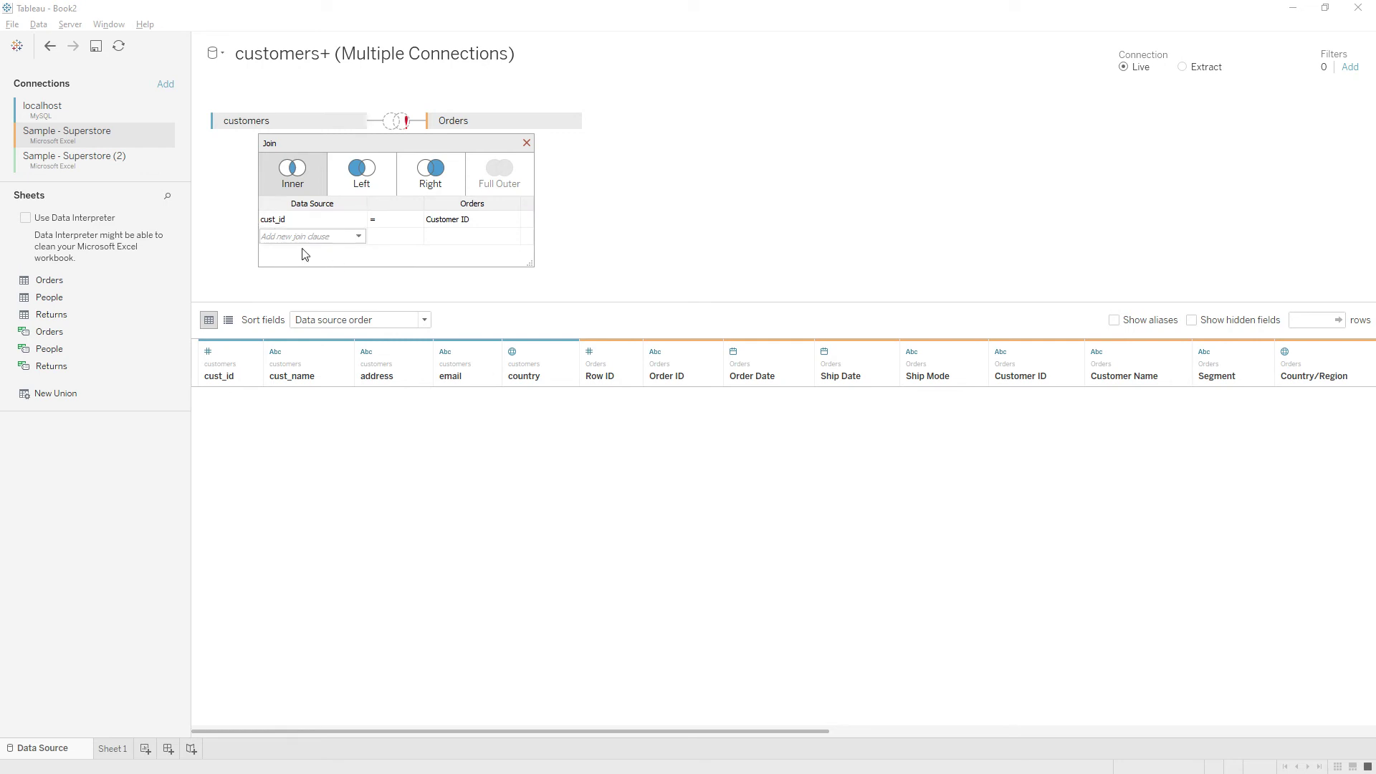
Step: Change the customers–Orders join type to Left and close the Join dialog
click(359, 238)
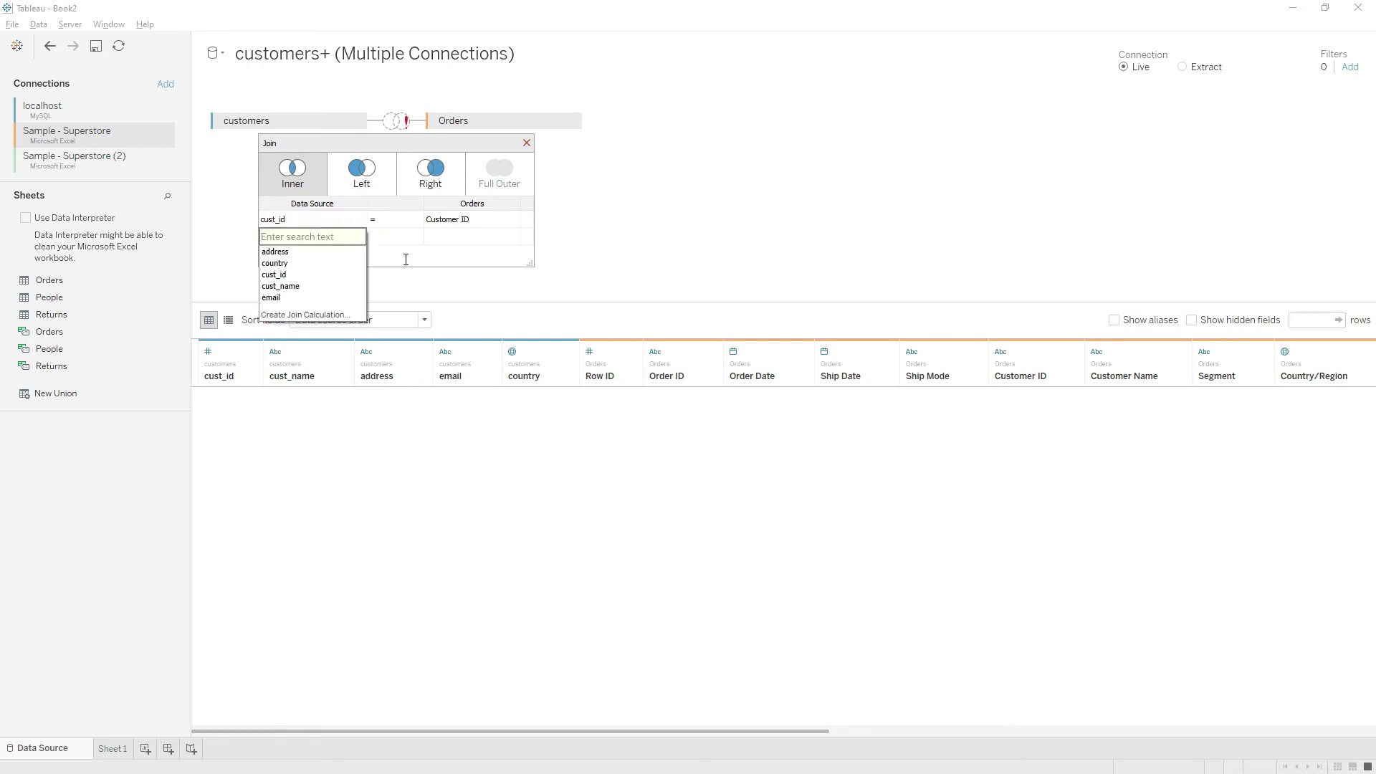
click(355, 179)
click(430, 178)
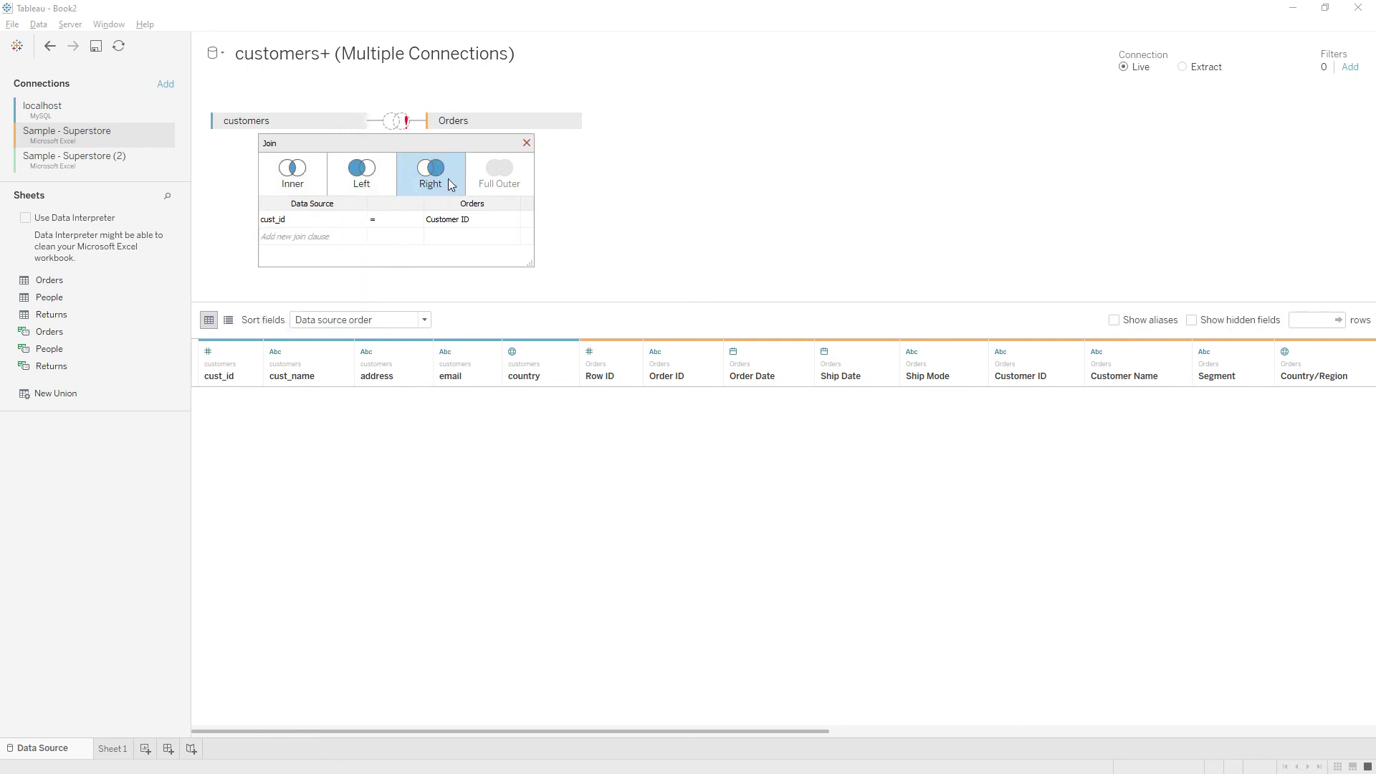
click(381, 184)
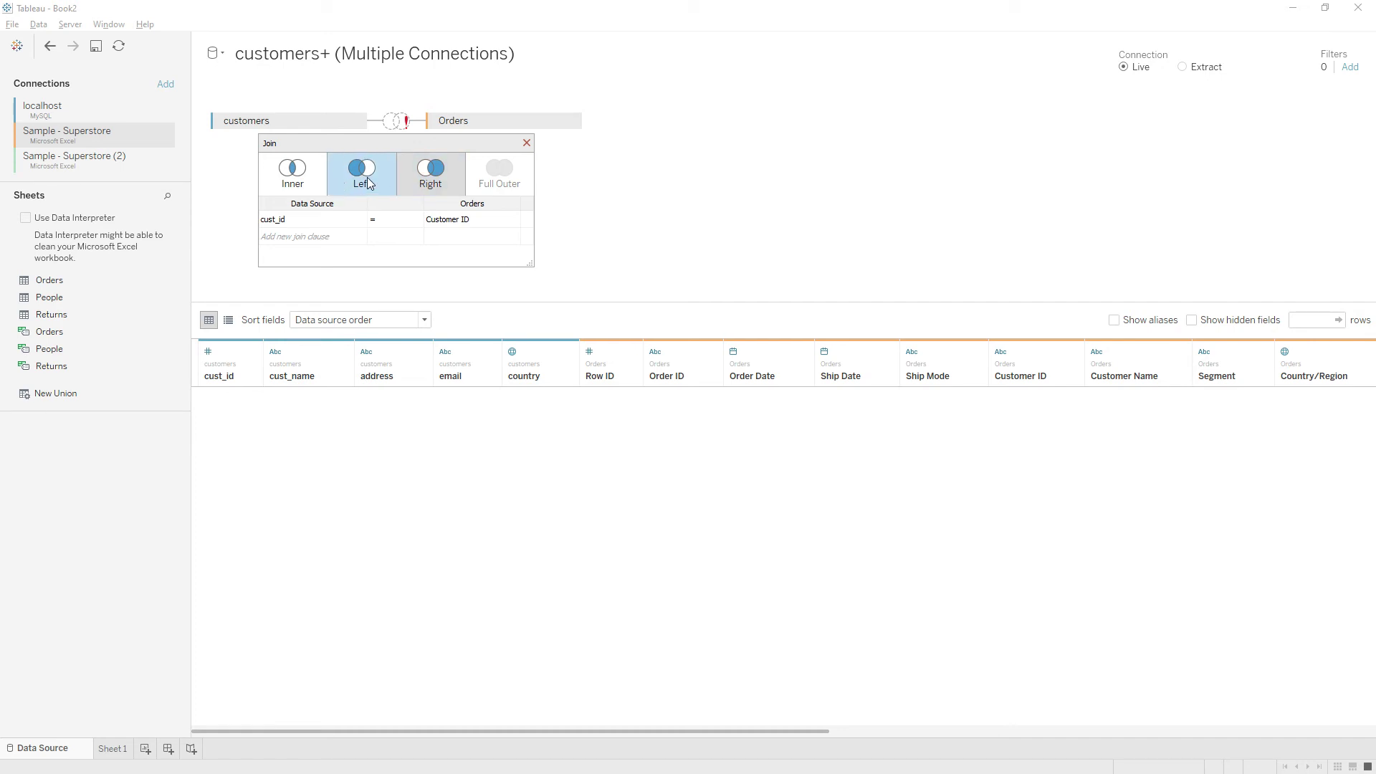
click(368, 182)
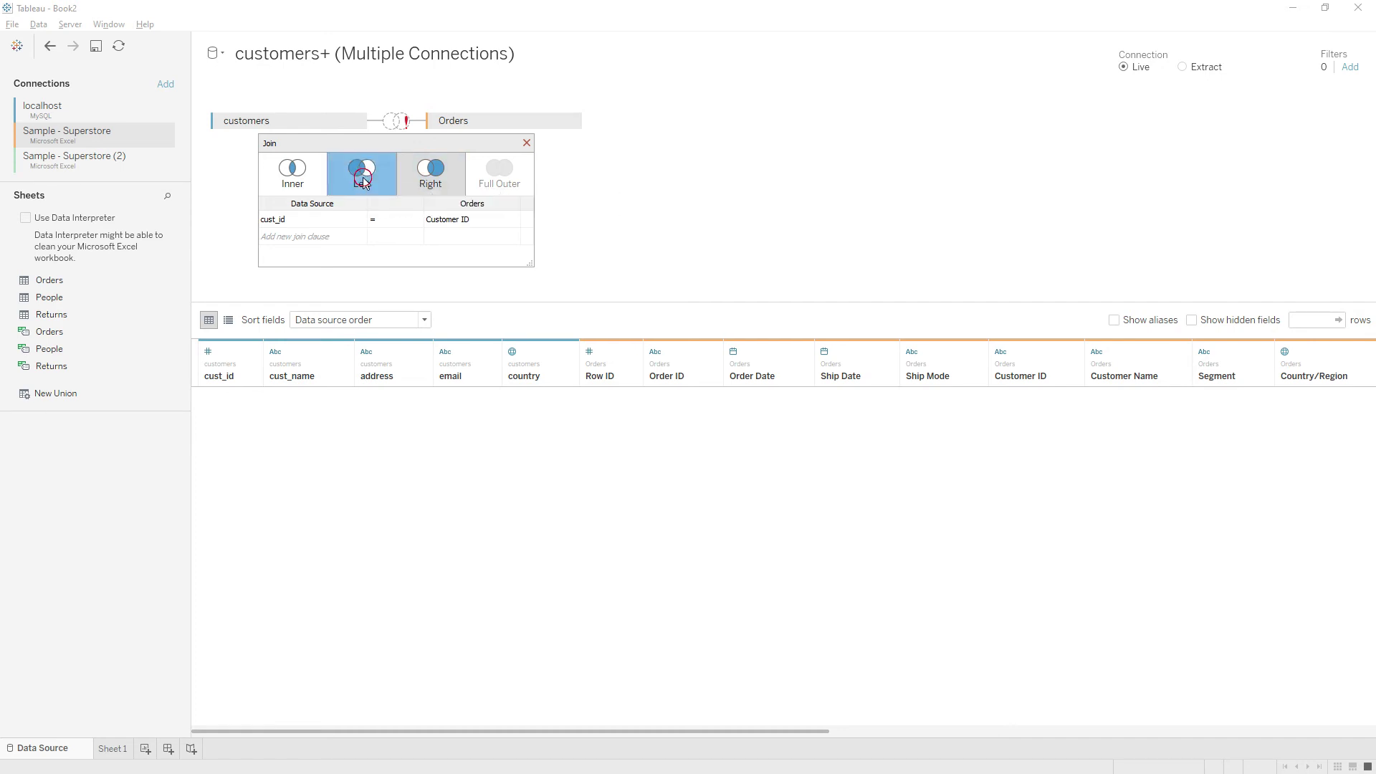
click(527, 146)
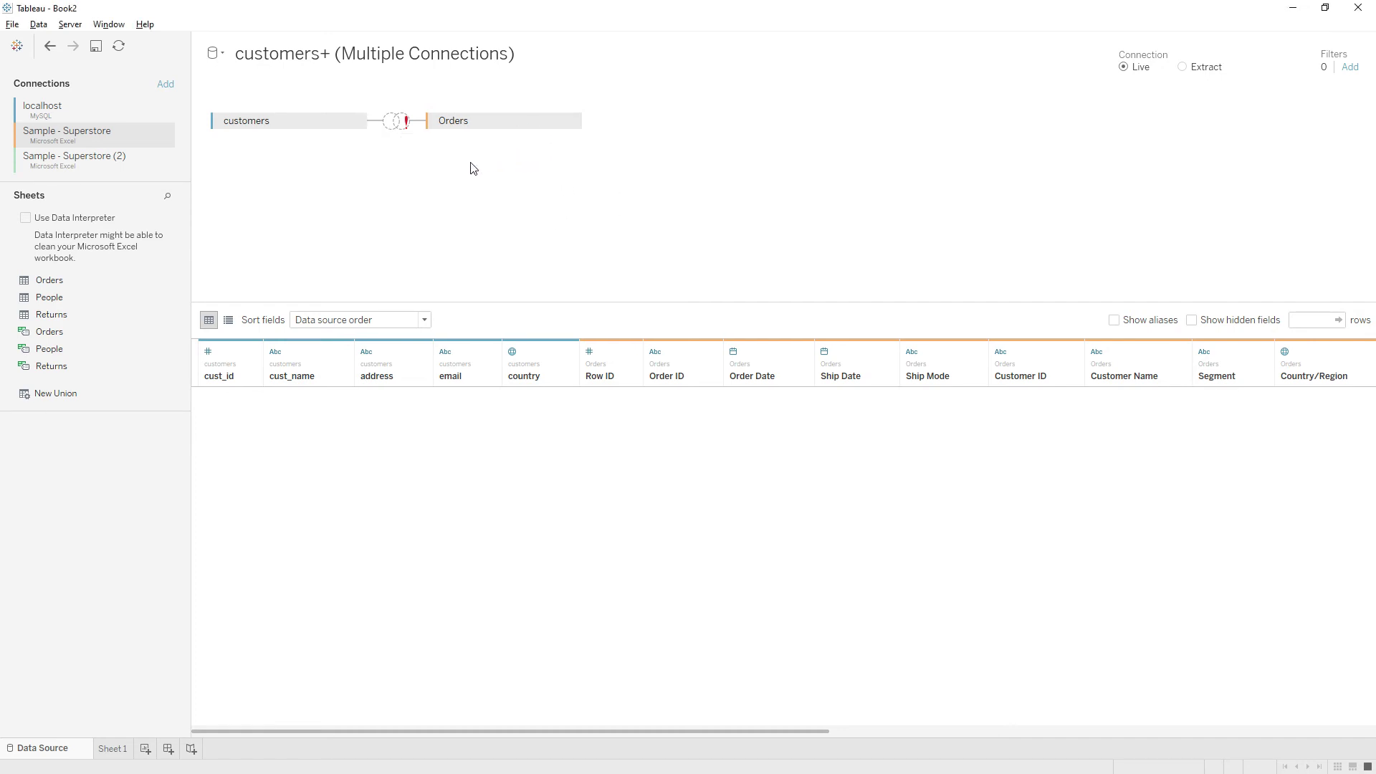
Step: Recheck the cust_id = Customer ID clause and view the type-mismatch warning: whole-number versus string
click(401, 126)
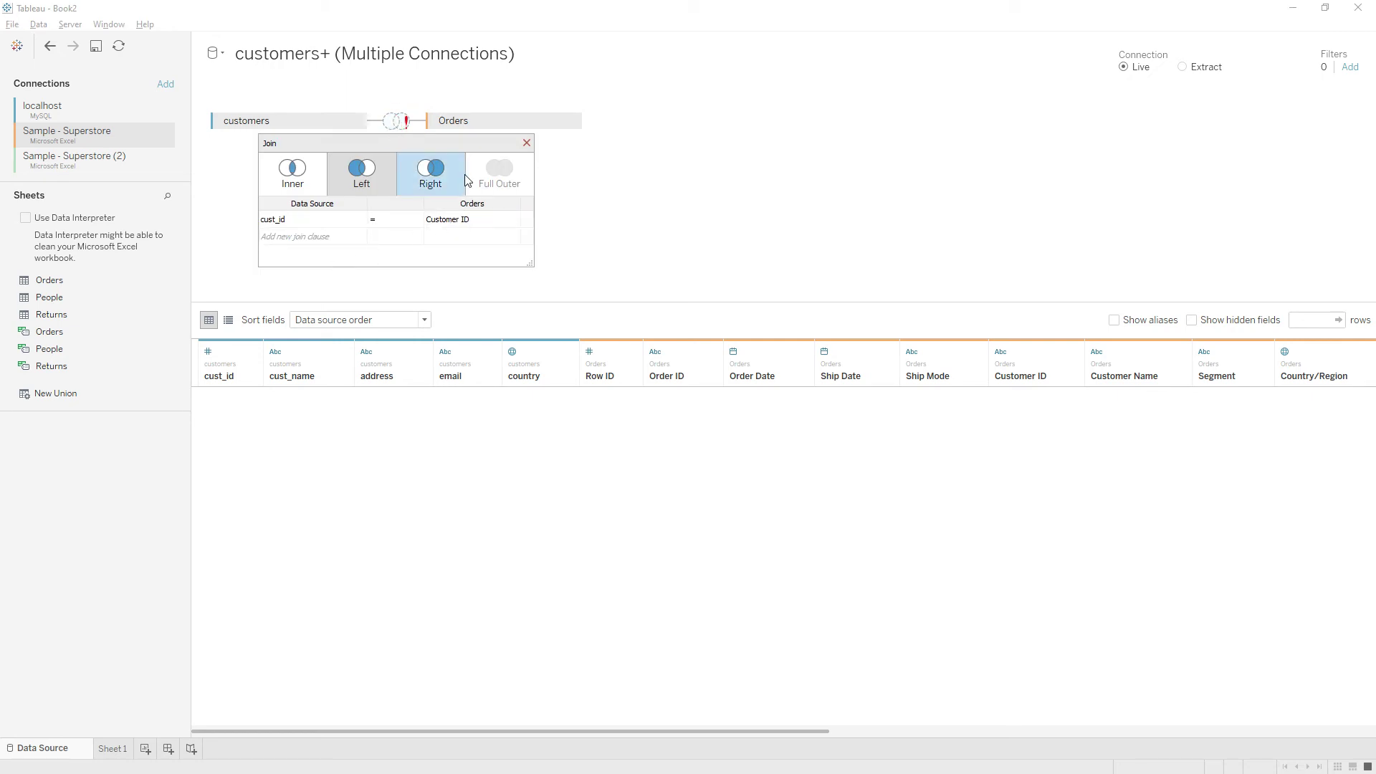
click(528, 144)
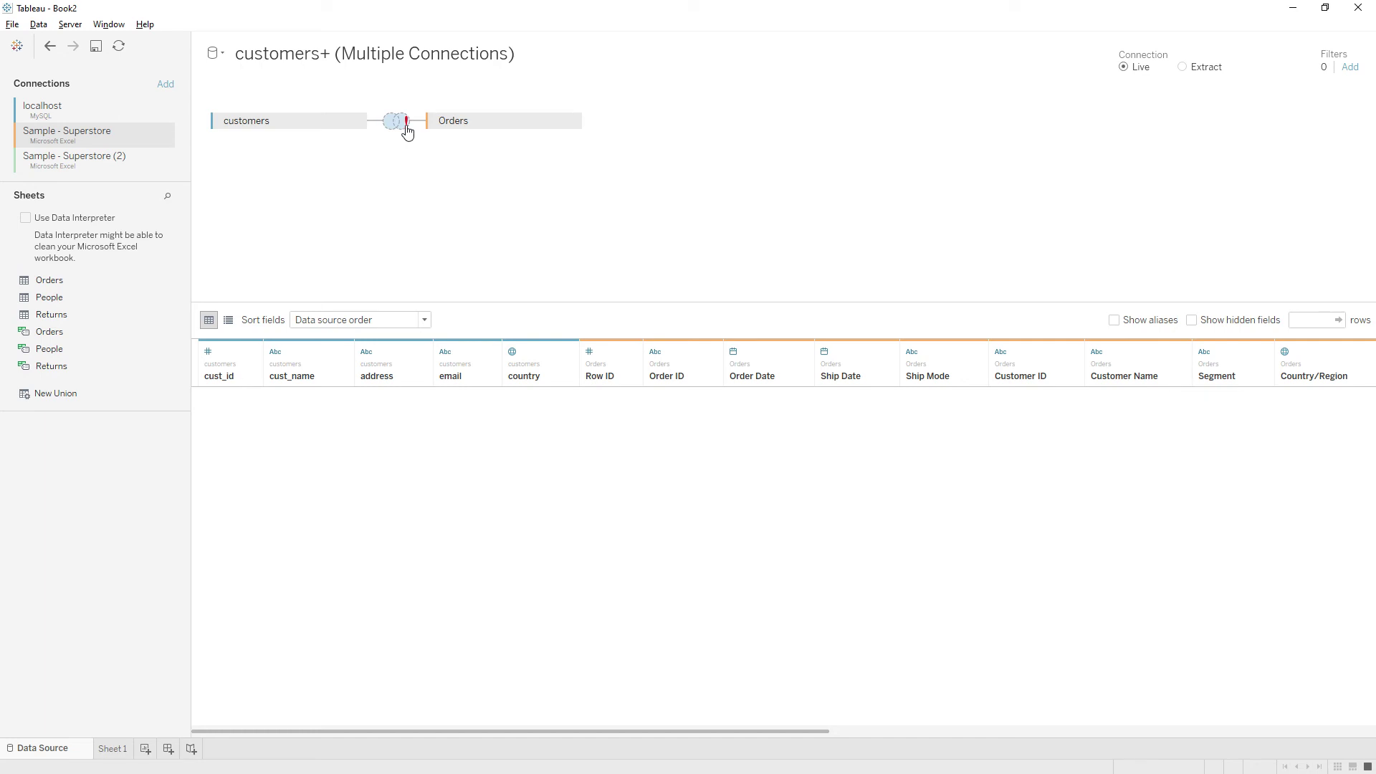
mouse_move(406, 131)
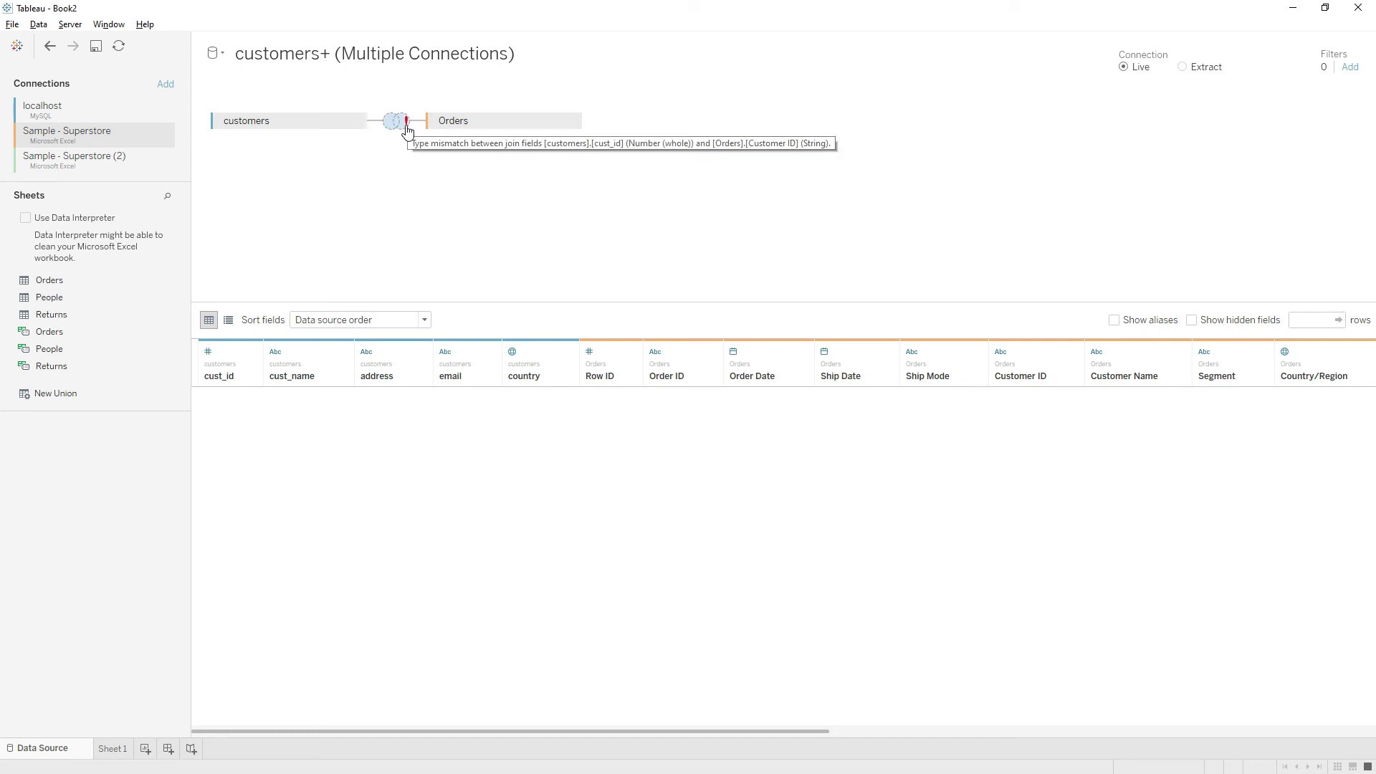
click(400, 131)
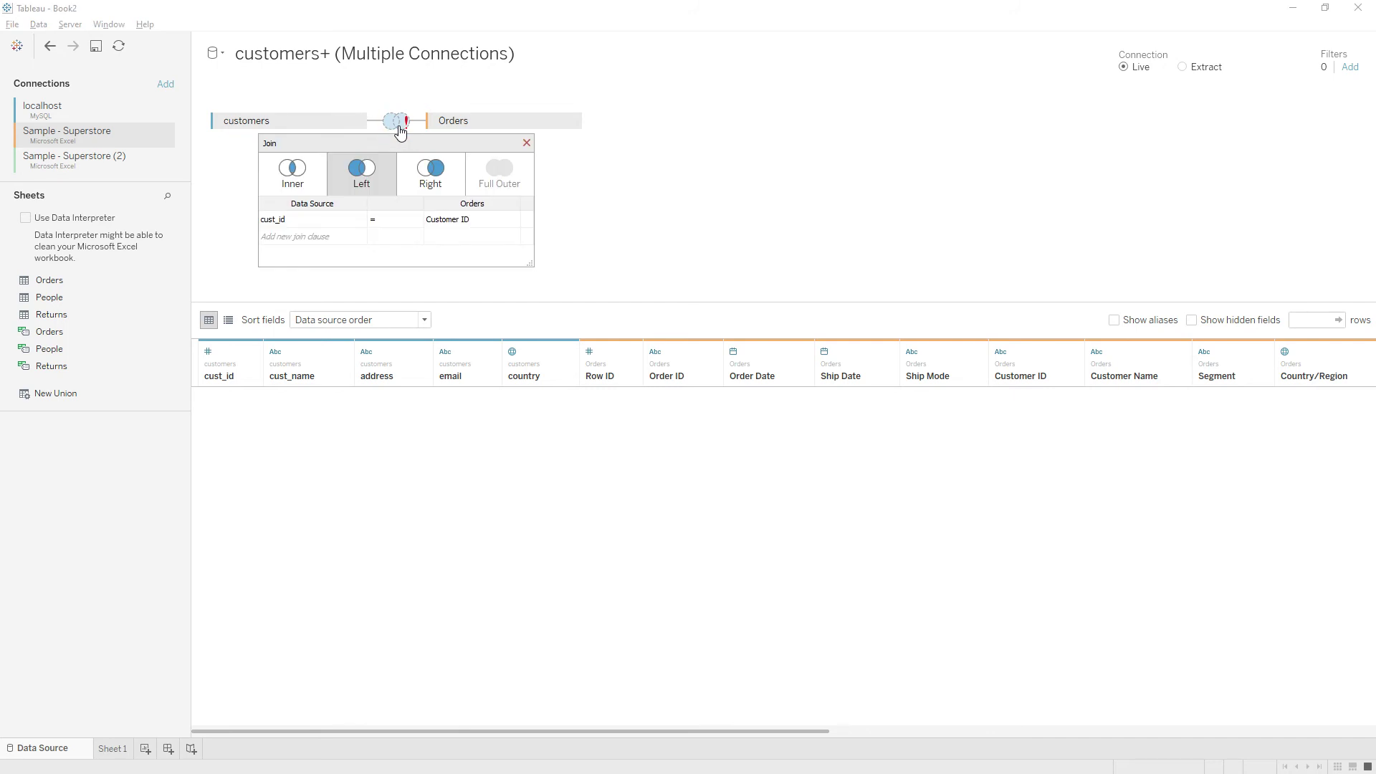
click(341, 222)
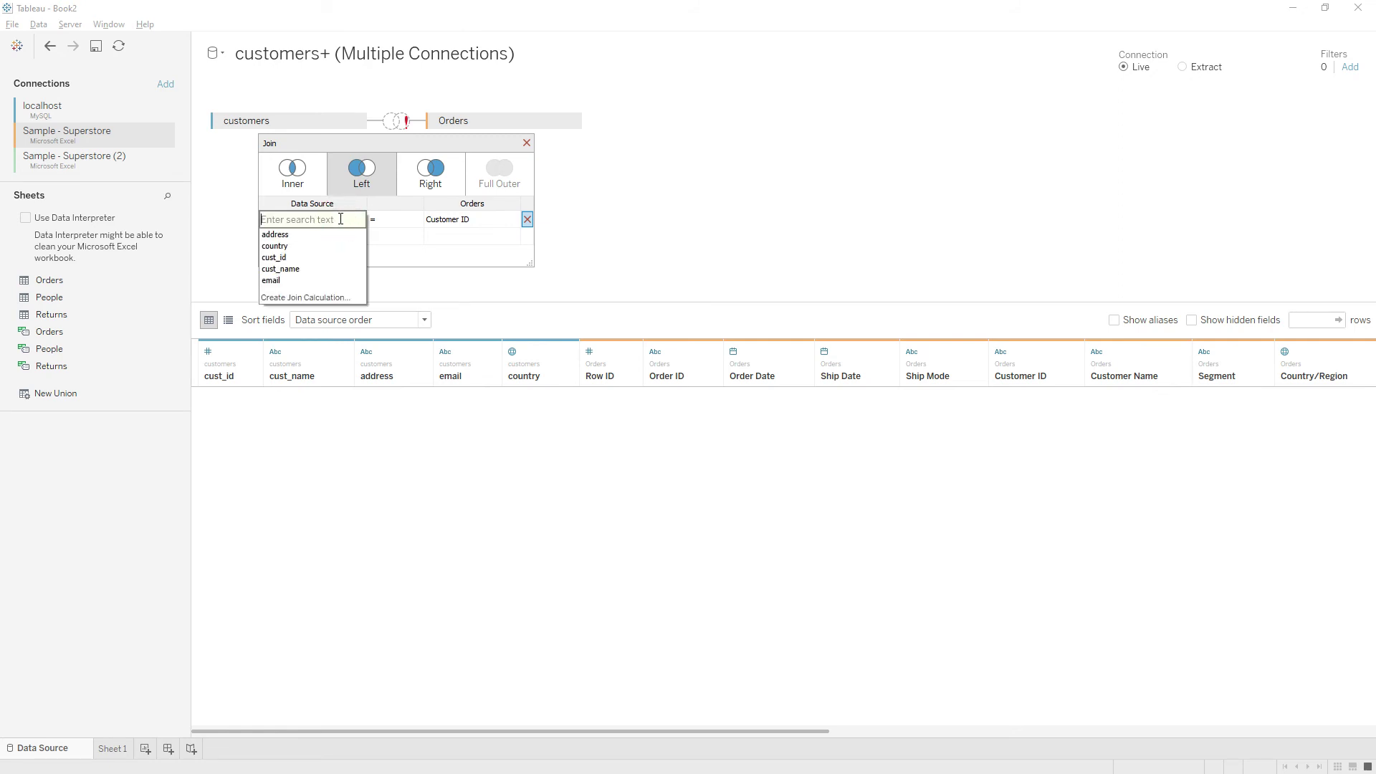
click(430, 221)
click(660, 200)
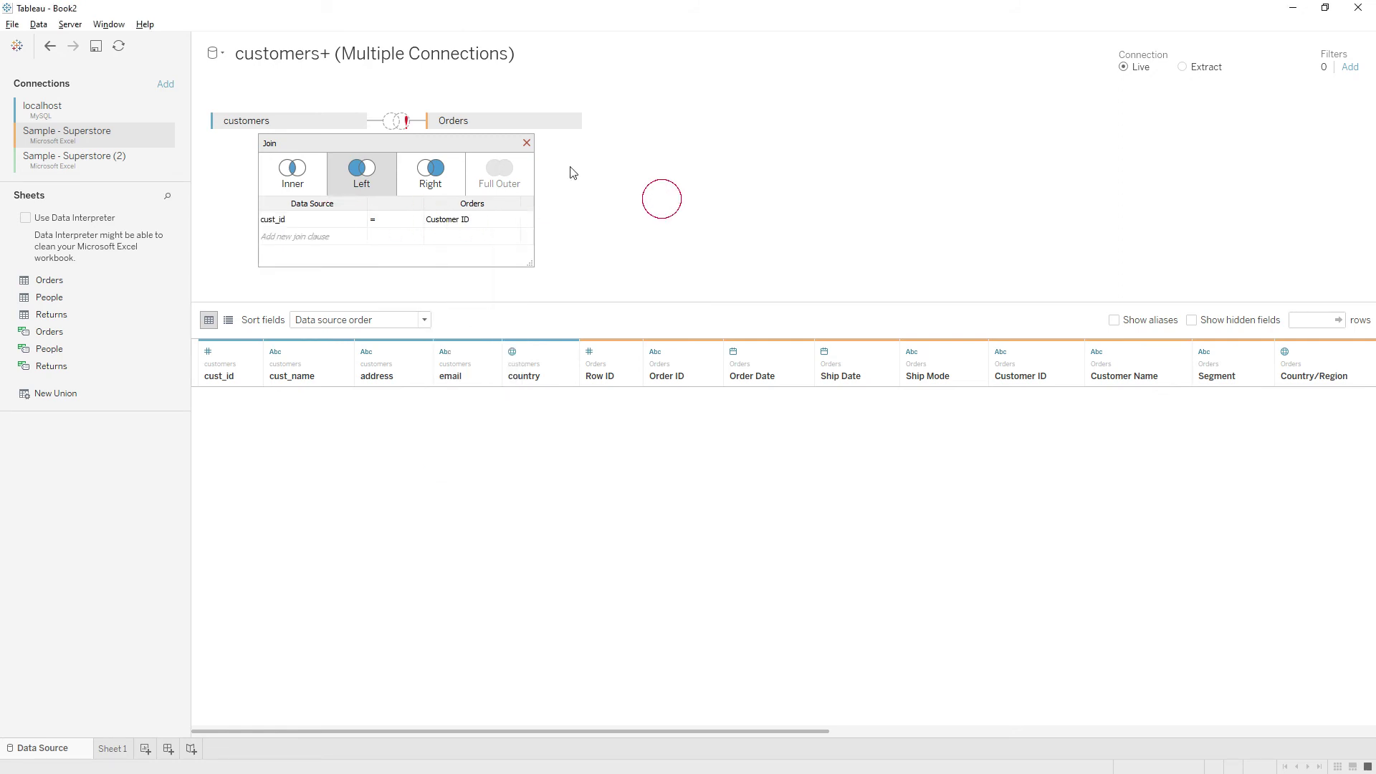
click(526, 144)
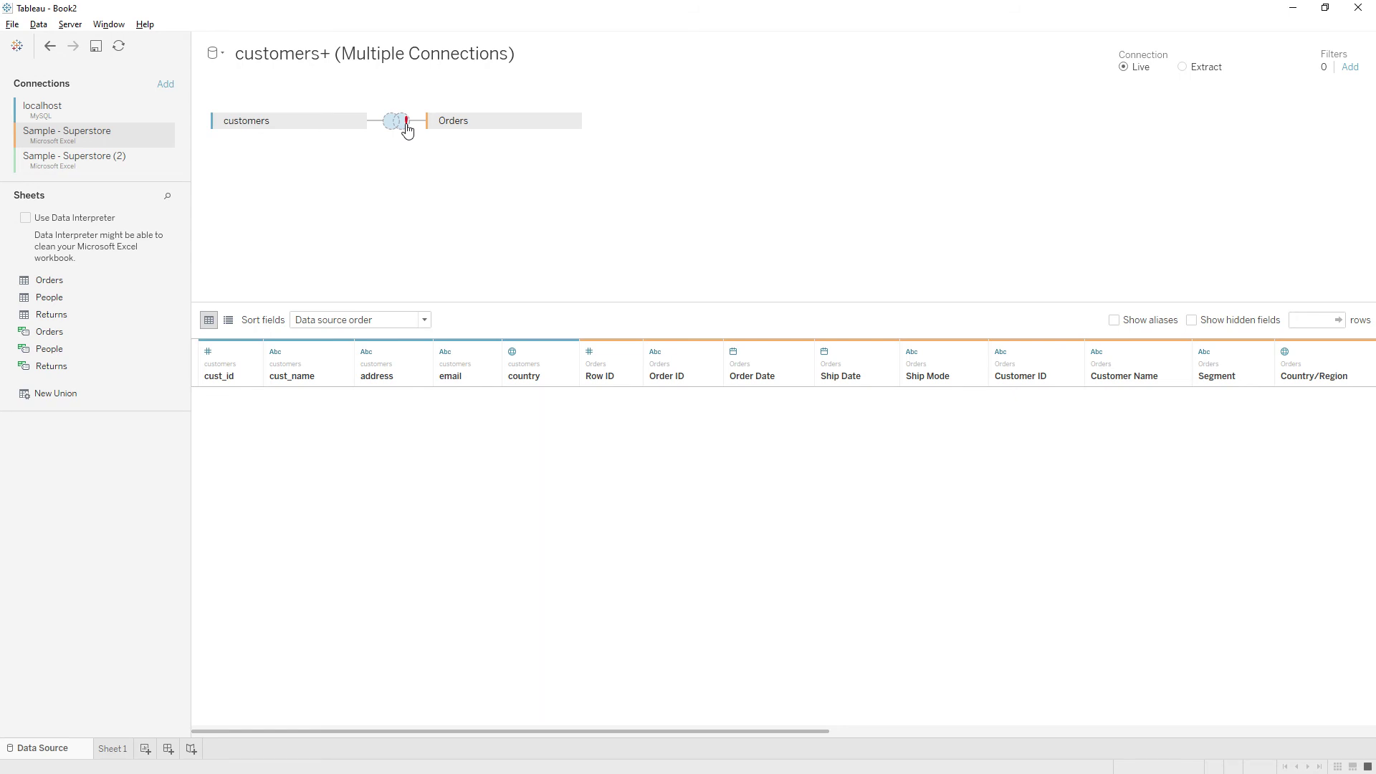
mouse_move(406, 130)
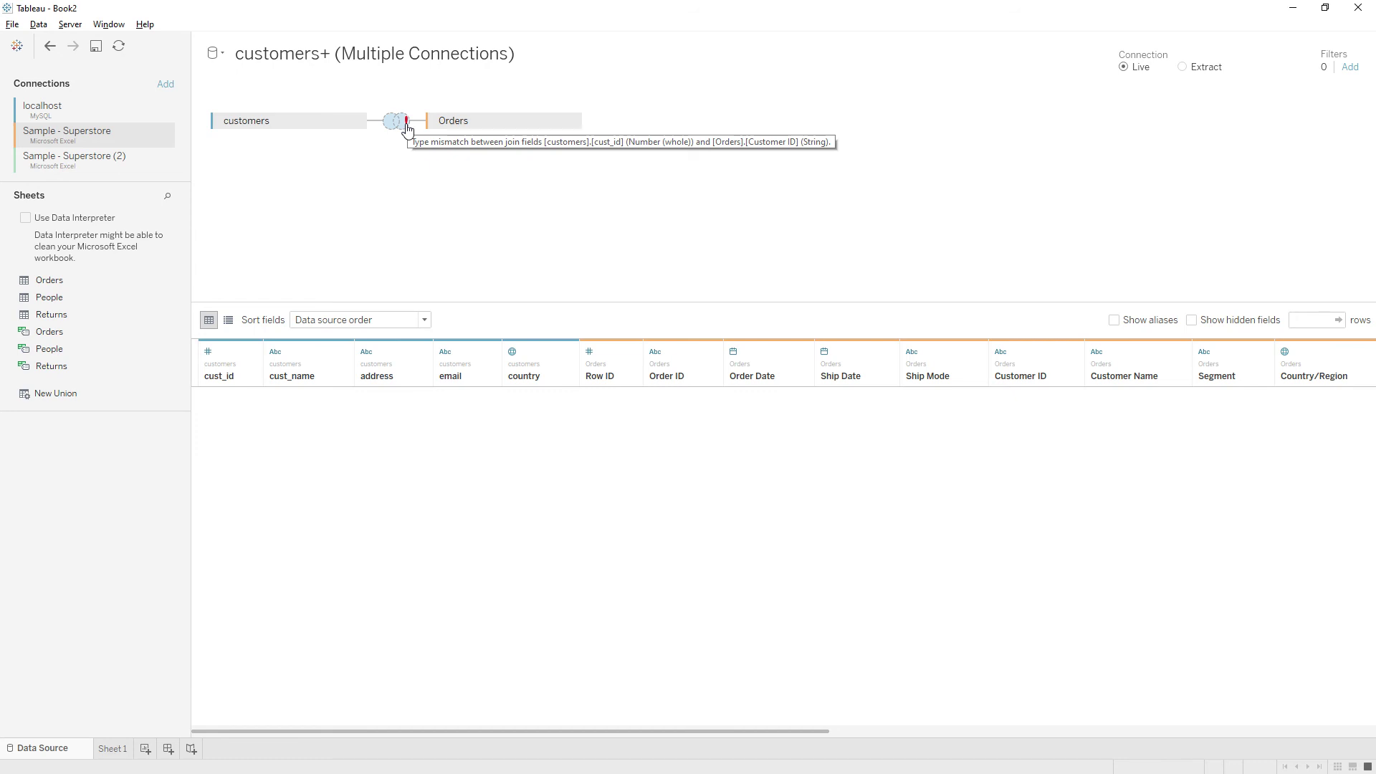
Step: Replace cust_id with the join calculation str([cust_id]) matched to Customer ID in the left join
click(406, 129)
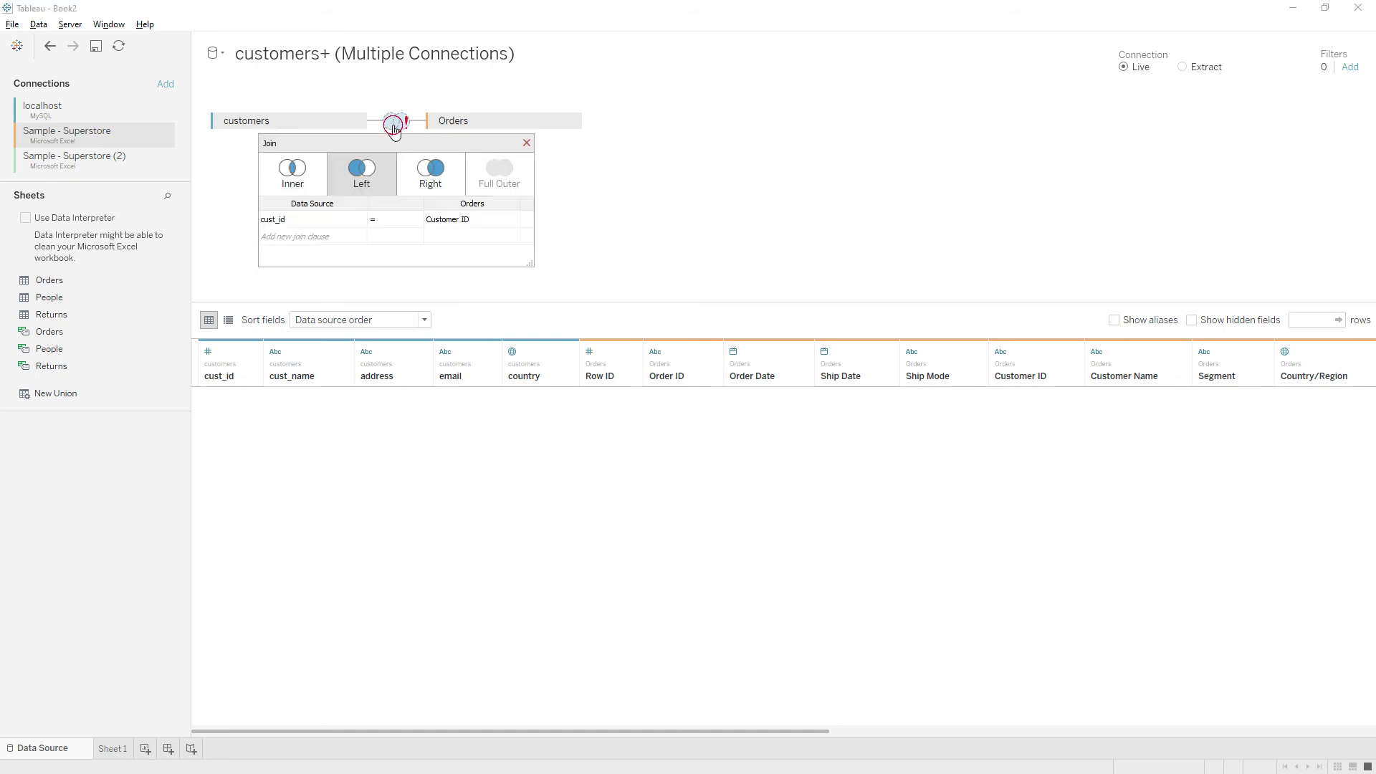
click(327, 222)
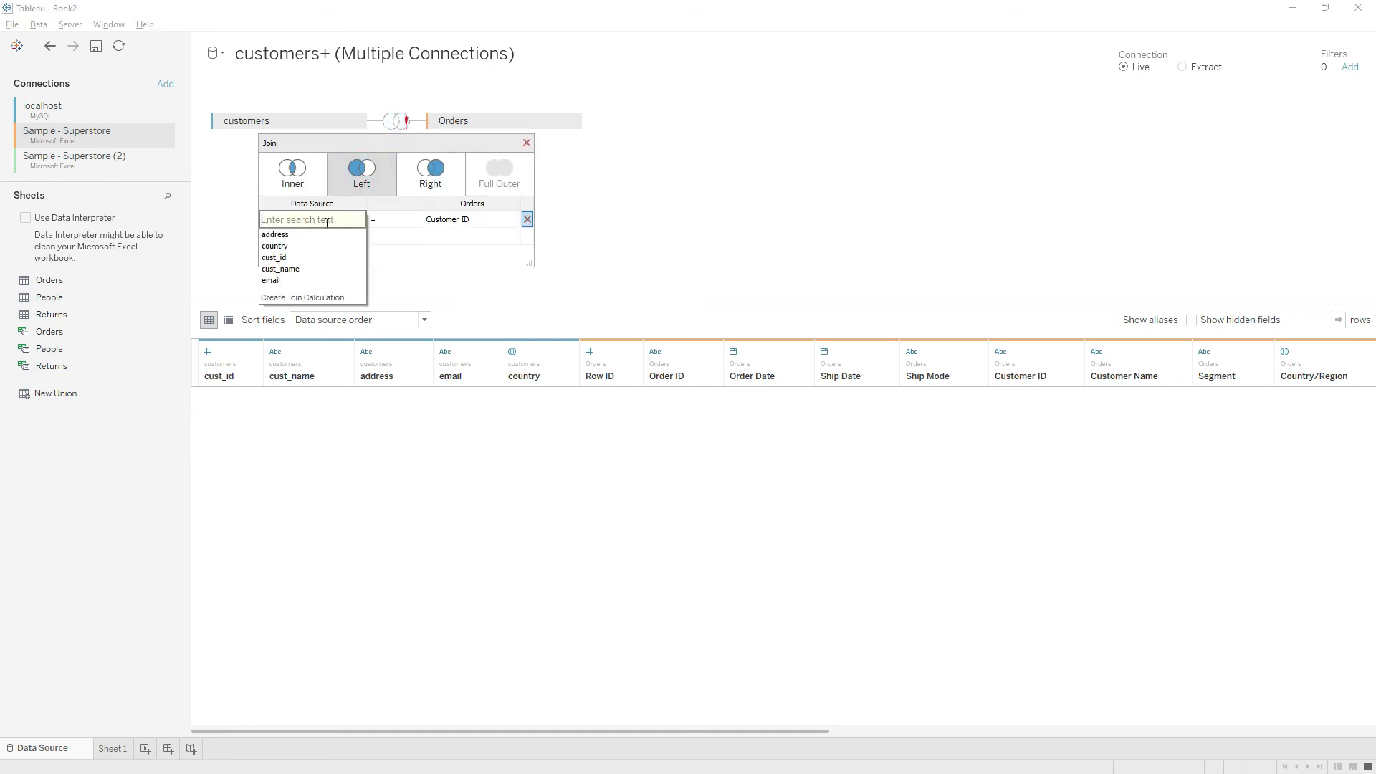
click(308, 298)
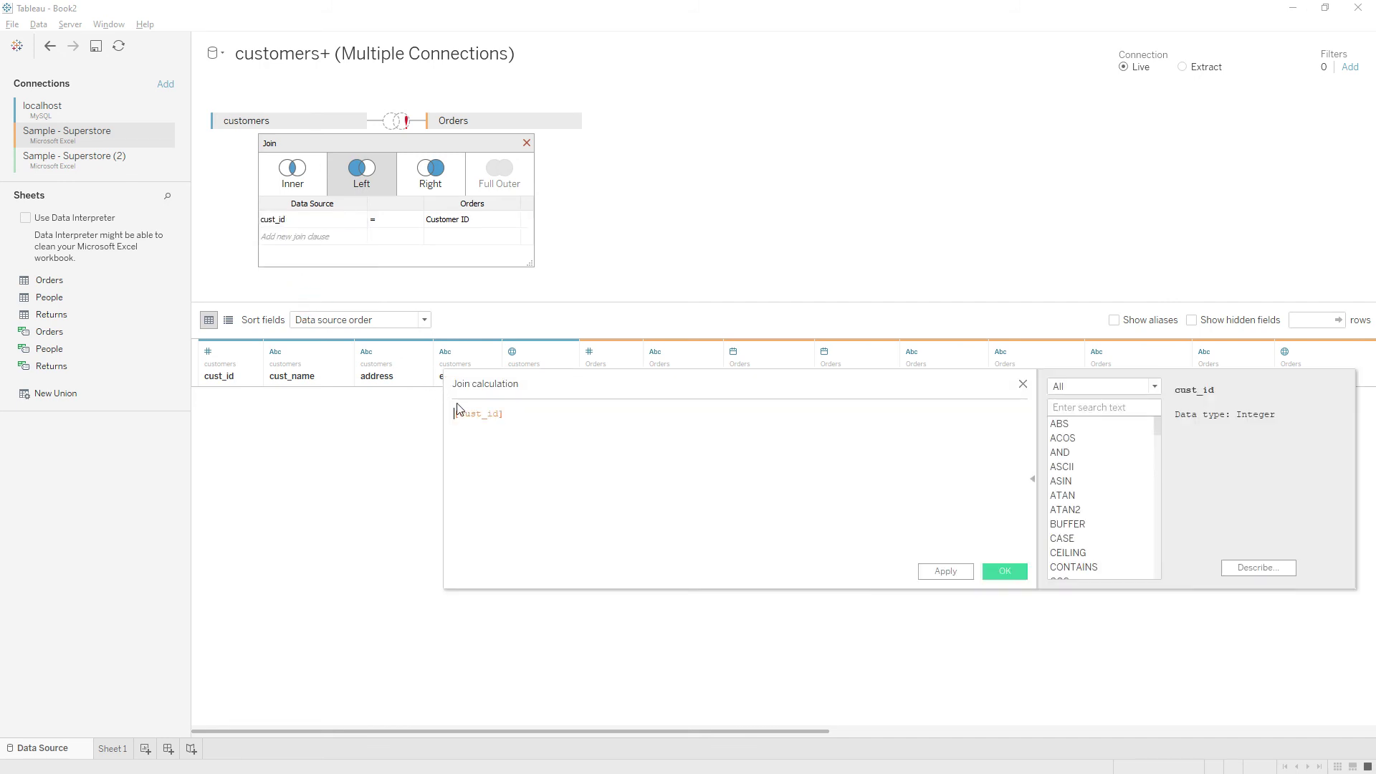
text(str)
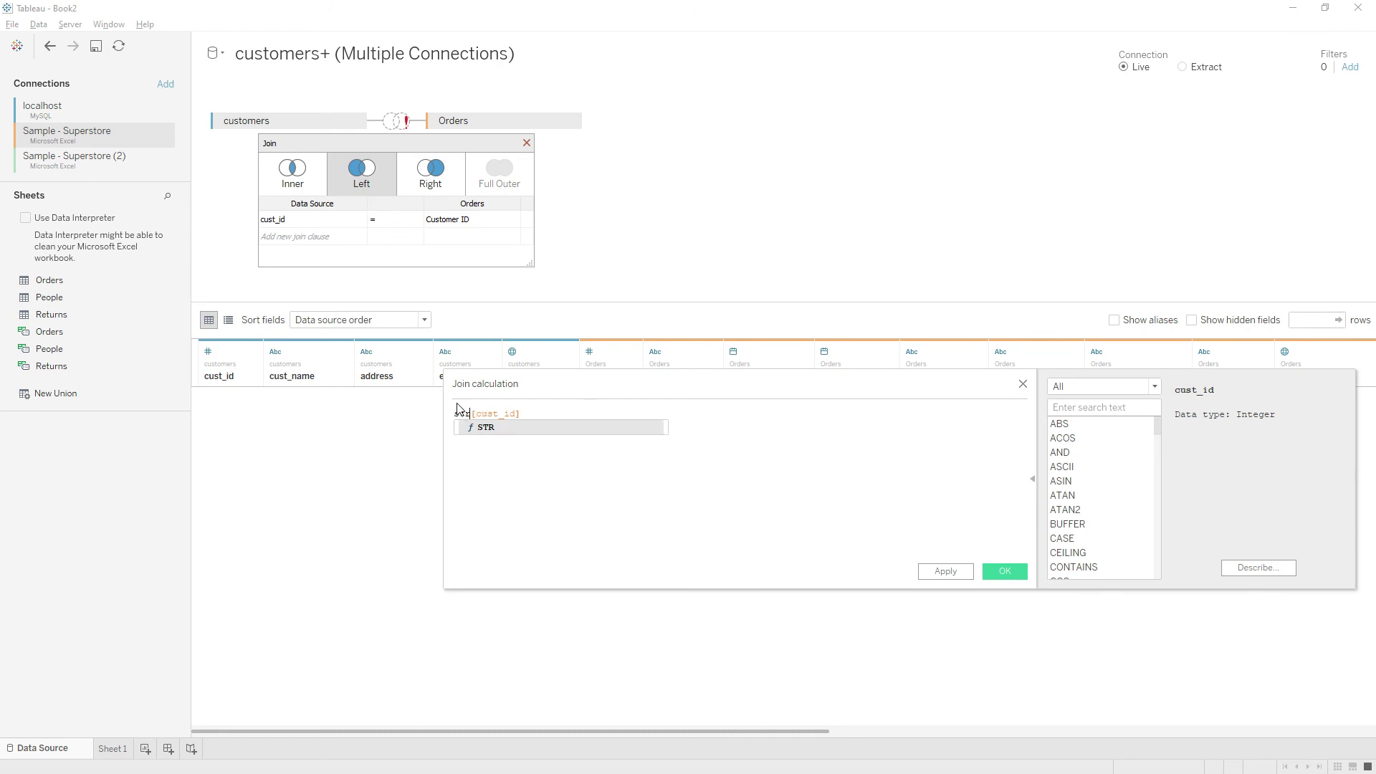
text(()
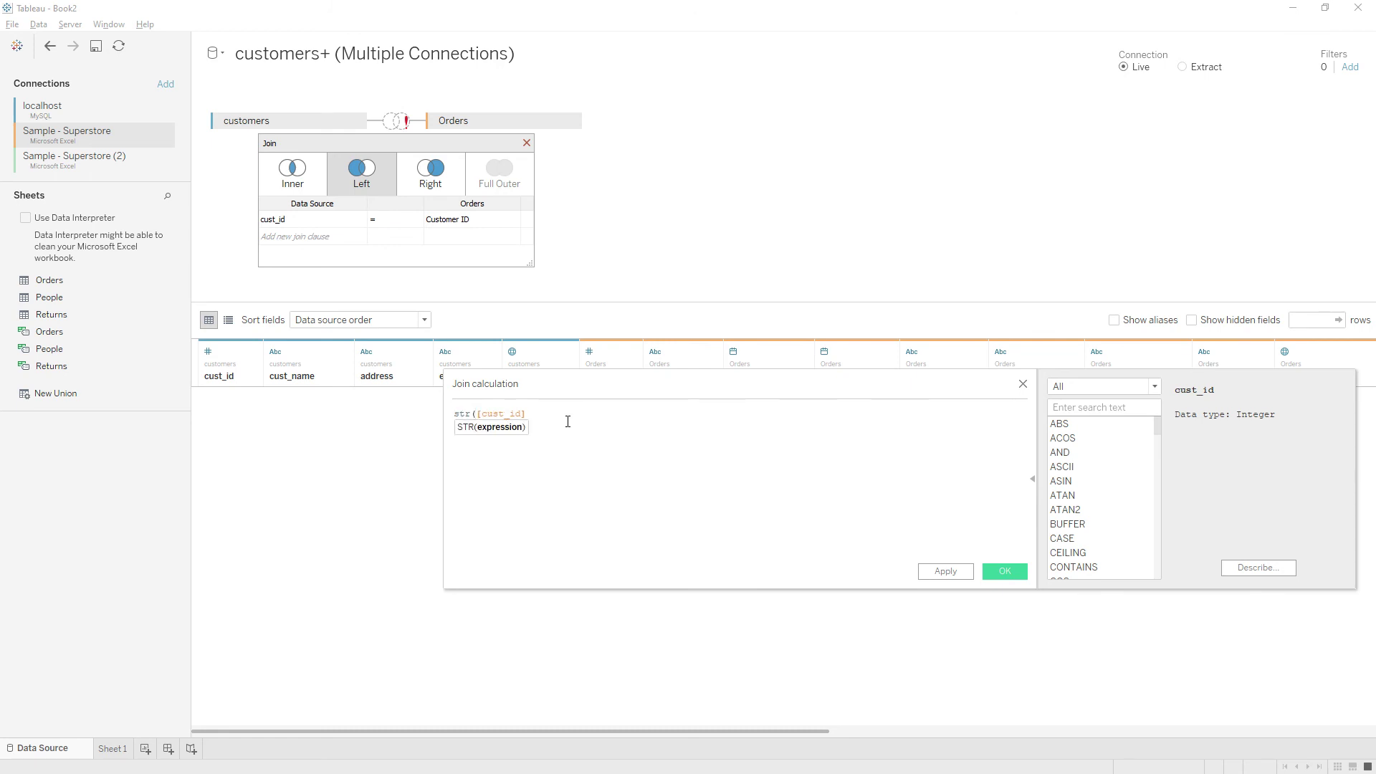
text())
click(1004, 571)
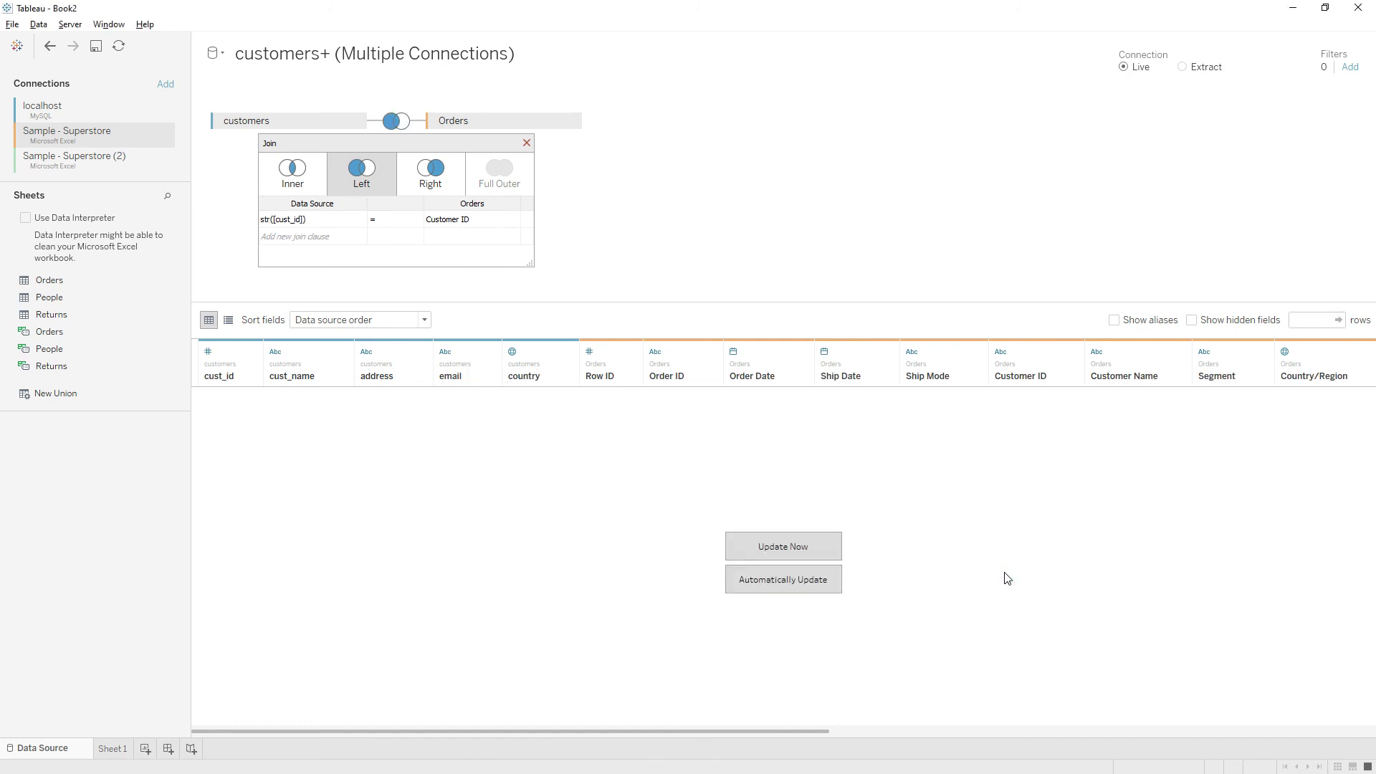
click(530, 142)
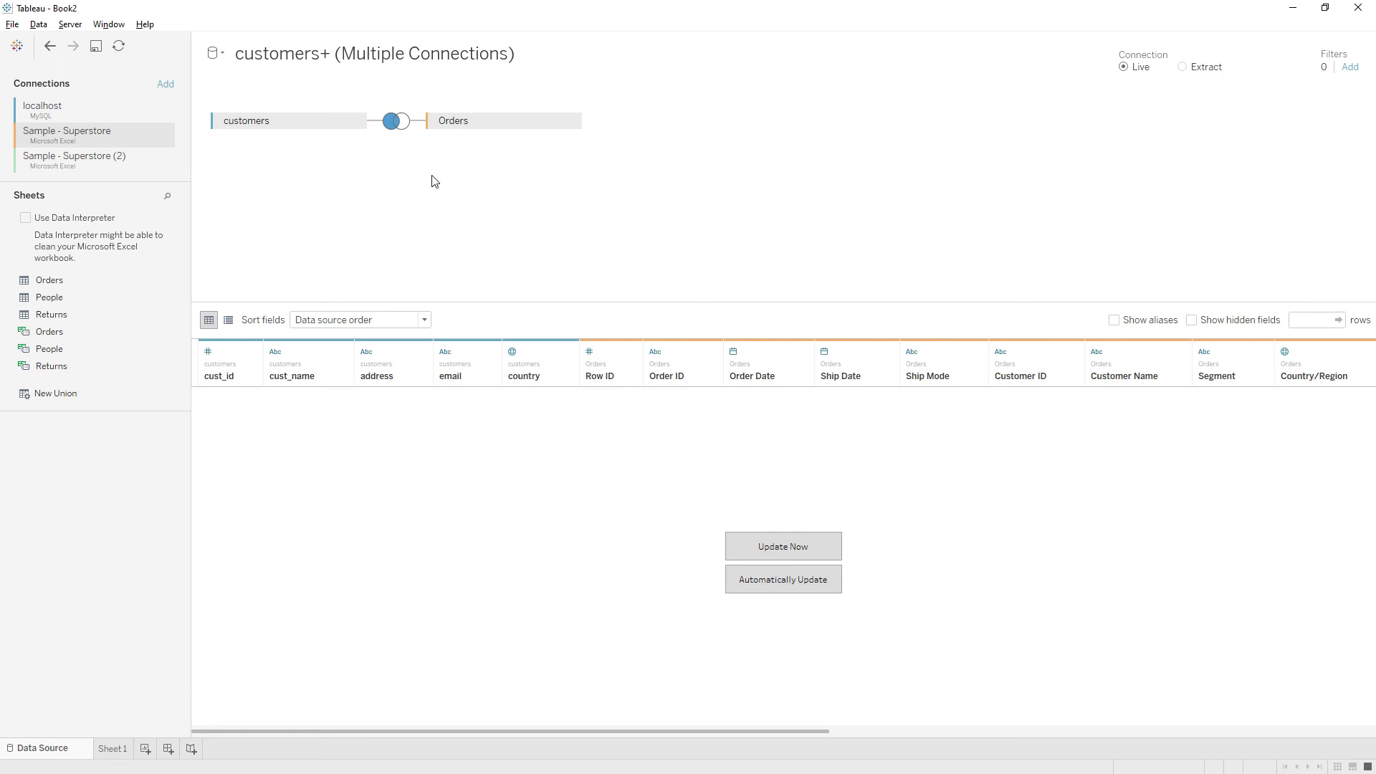
Step: Load the joined rows into the preview grid, then go to Sheet 1
click(789, 551)
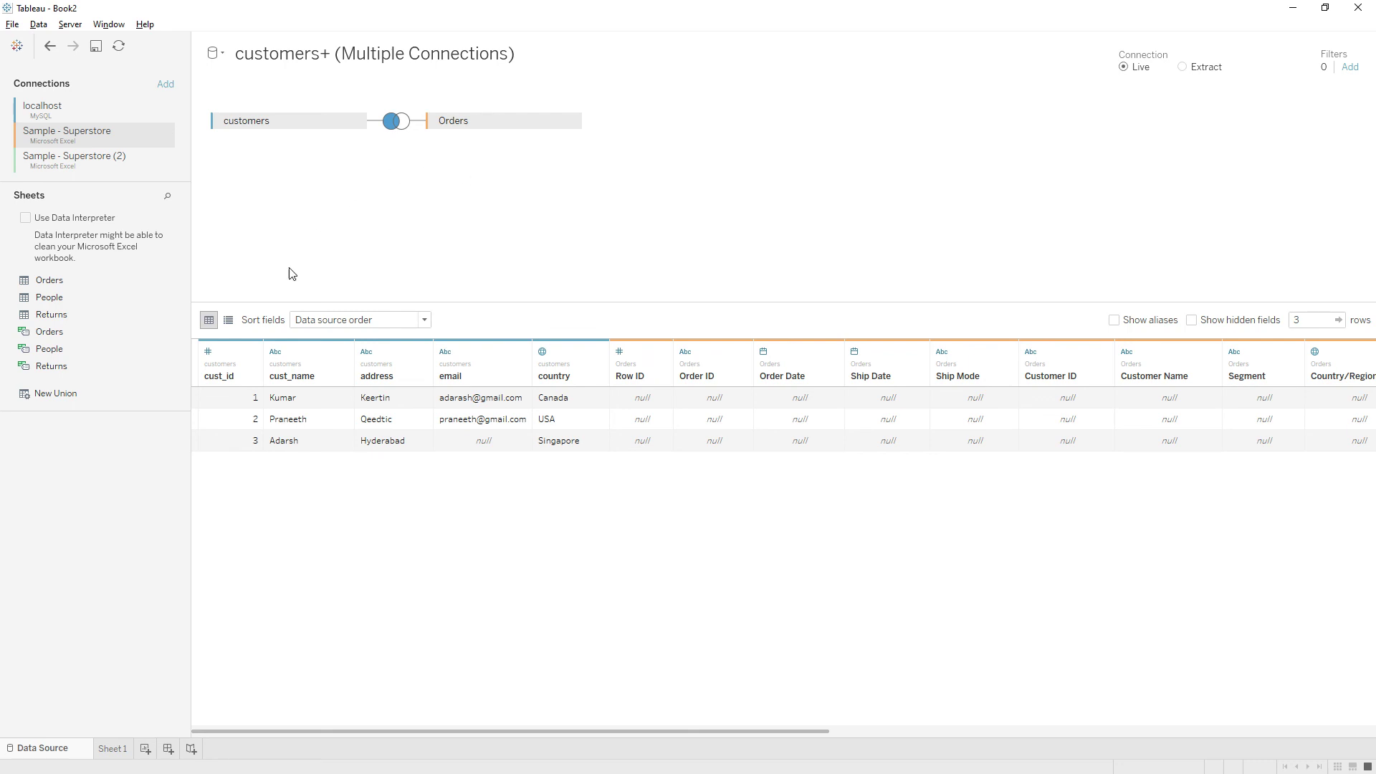
click(118, 742)
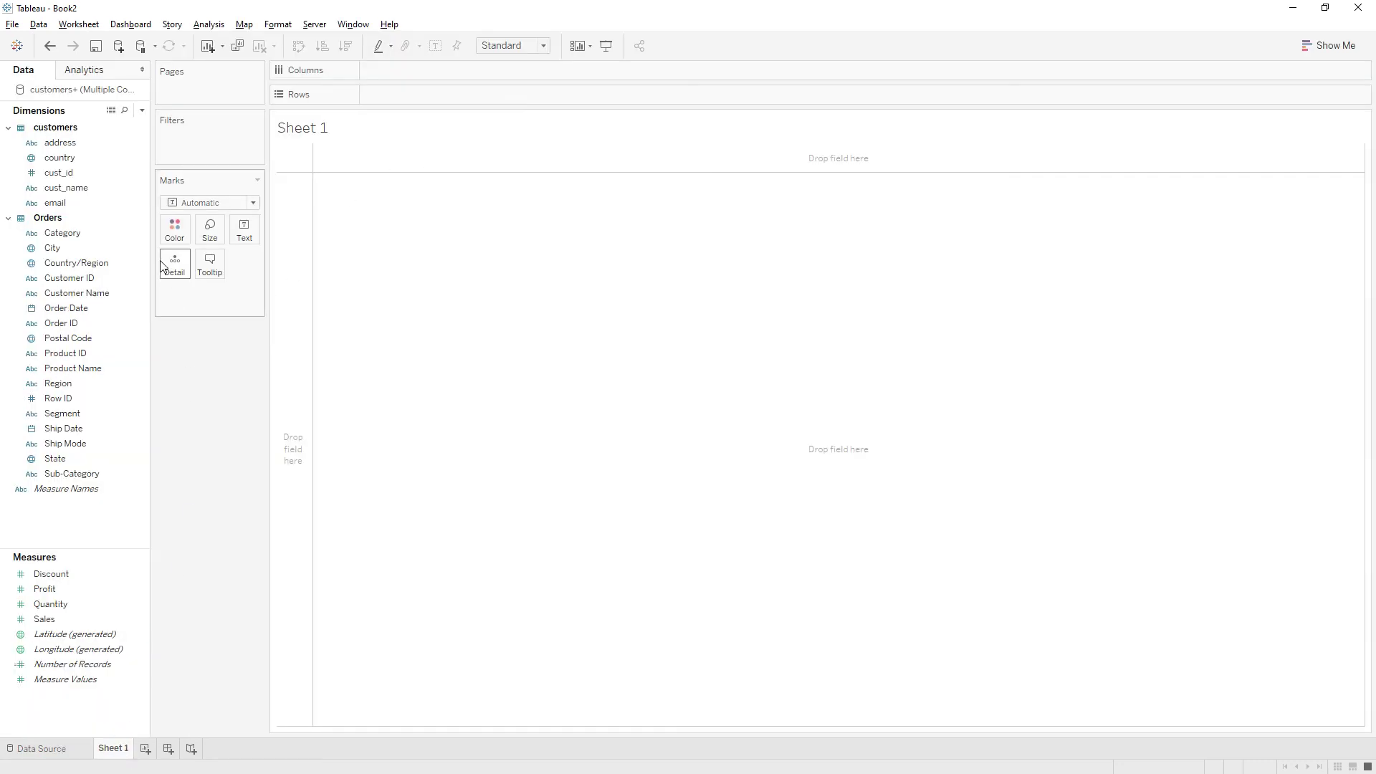
Step: Widen the pane holding the Filters and Marks cards by dragging its splitter right
drag(269, 283, 386, 285)
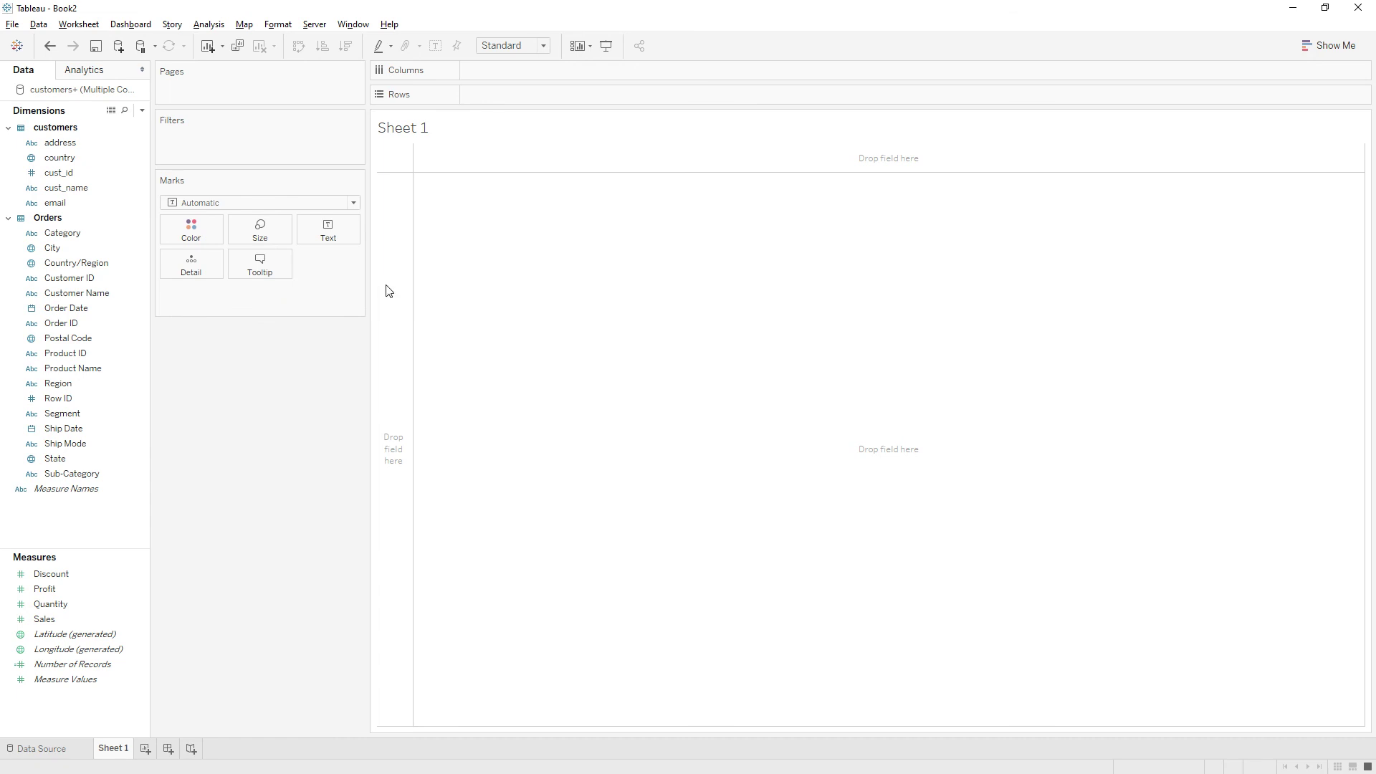